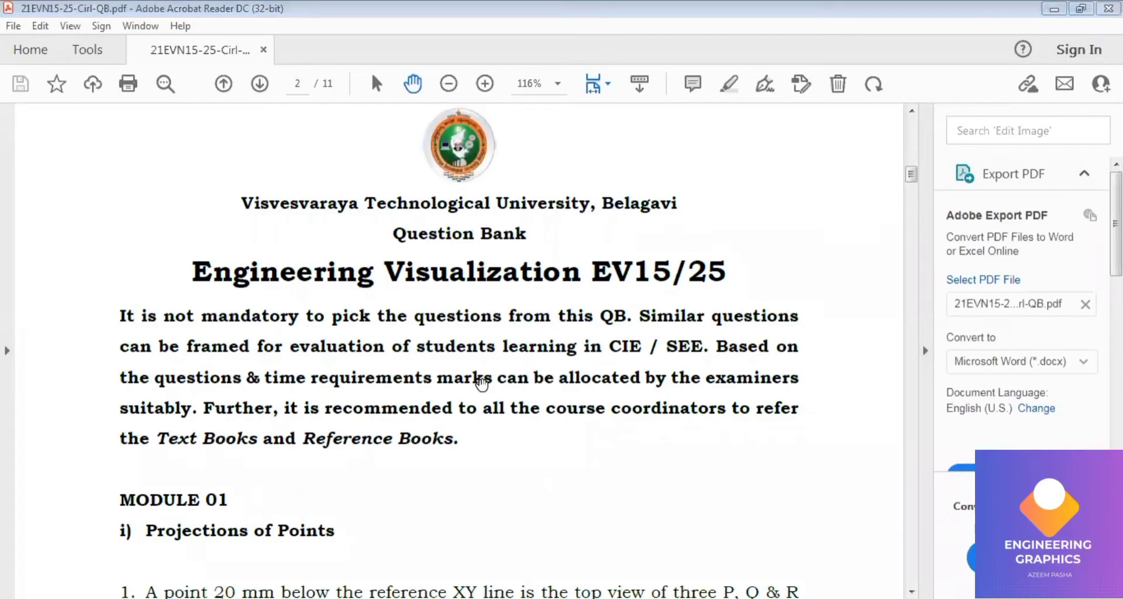
- Find question 1 under "Projections of lines" on page 3 of the question bank PDF
left_click(515, 411)
scroll(515, 411, "down", 2)
scroll(515, 411, "down", 15)
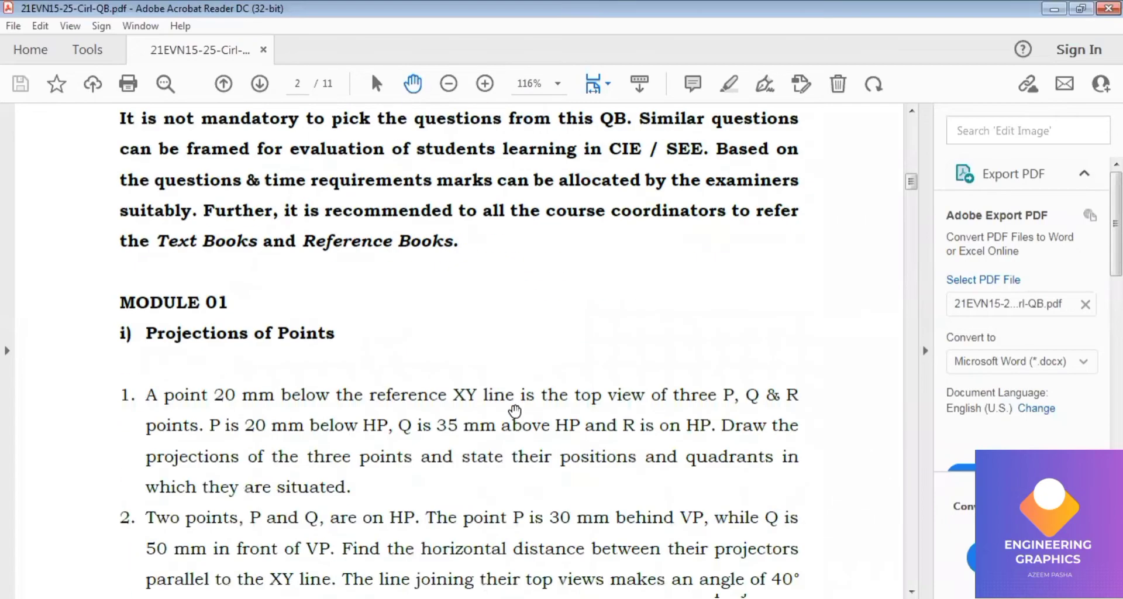
scroll(515, 412, "down", 4)
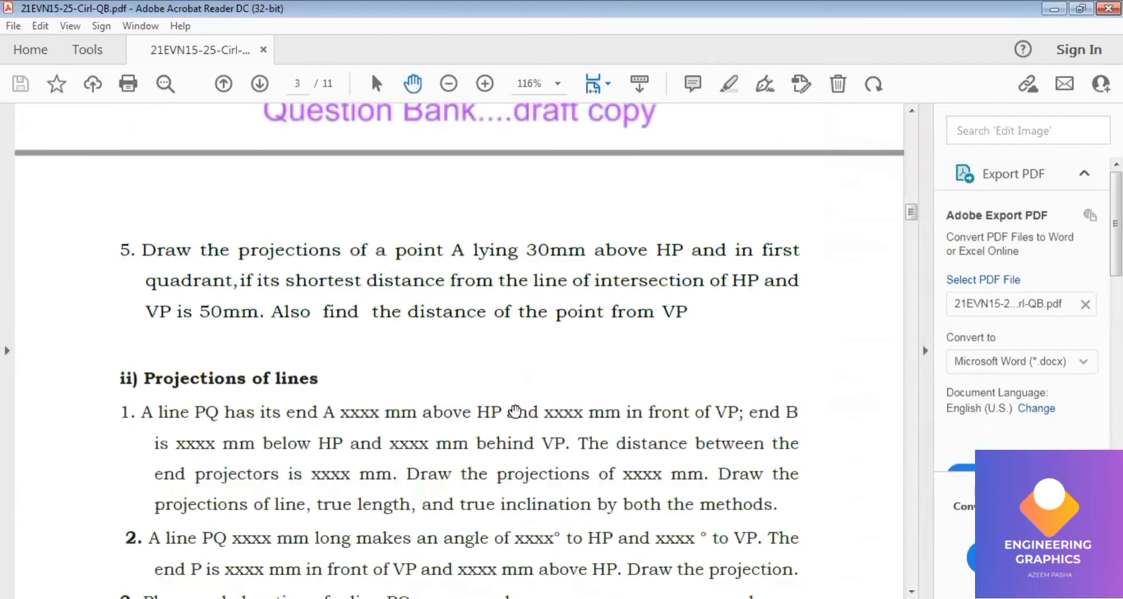
scroll(160, 317, "down", 1)
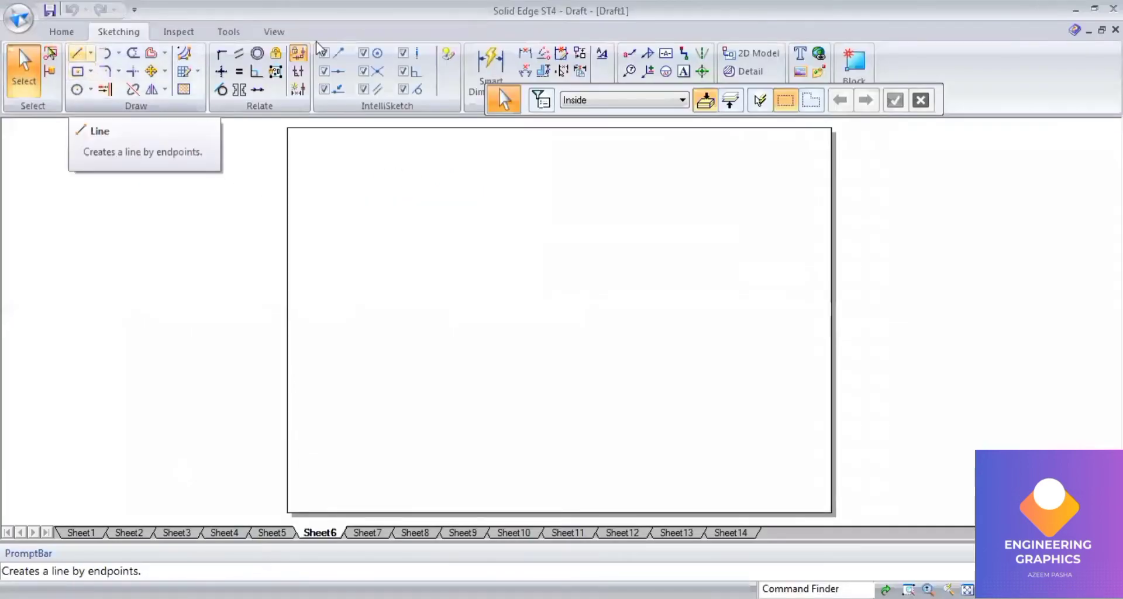
- In Solid Edge, draw a horizontal reference line about 286 mm long across the middle of Sheet6 with 0.25 mm line width
left_click(77, 53)
left_click(695, 99)
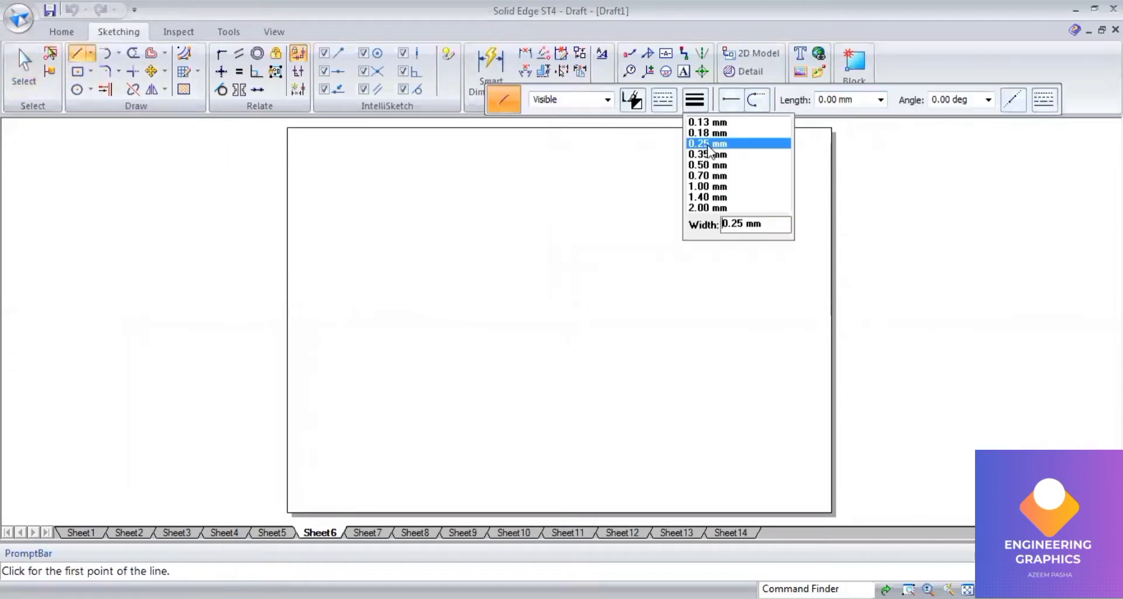
left_click(708, 144)
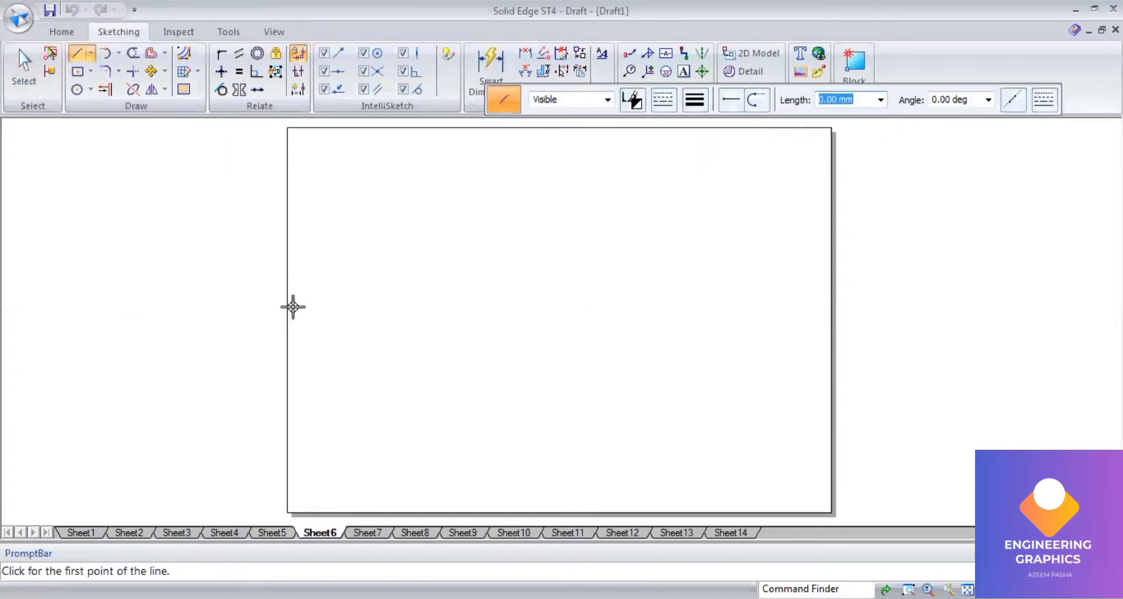
left_click(293, 306)
left_click(818, 306)
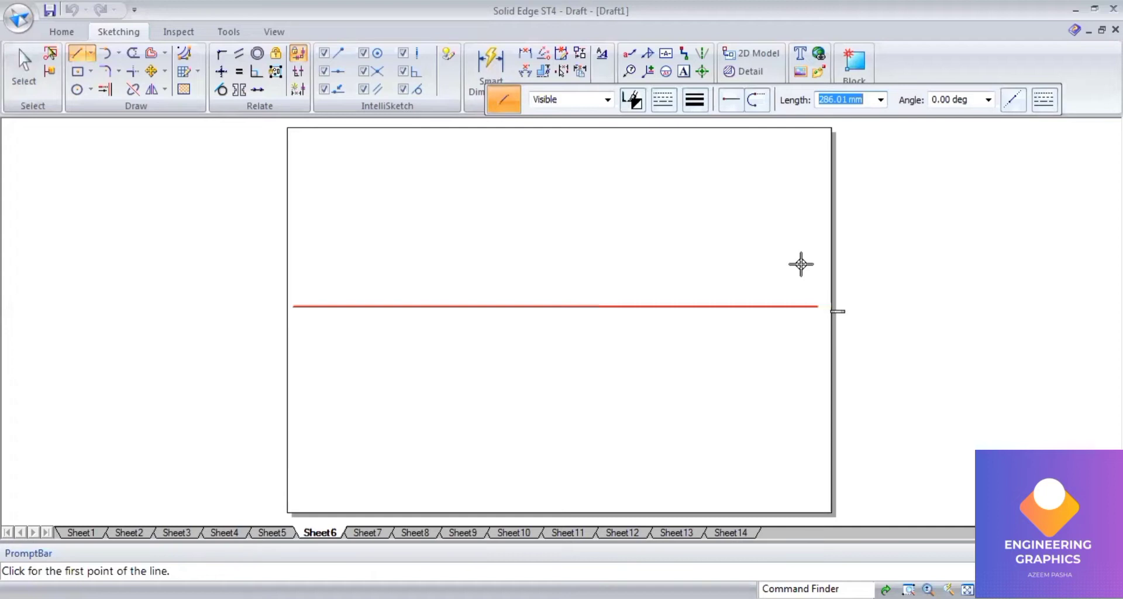
- Label the reference line's ends x and y, and add vp above and hp below the line near its x end
left_click(685, 72)
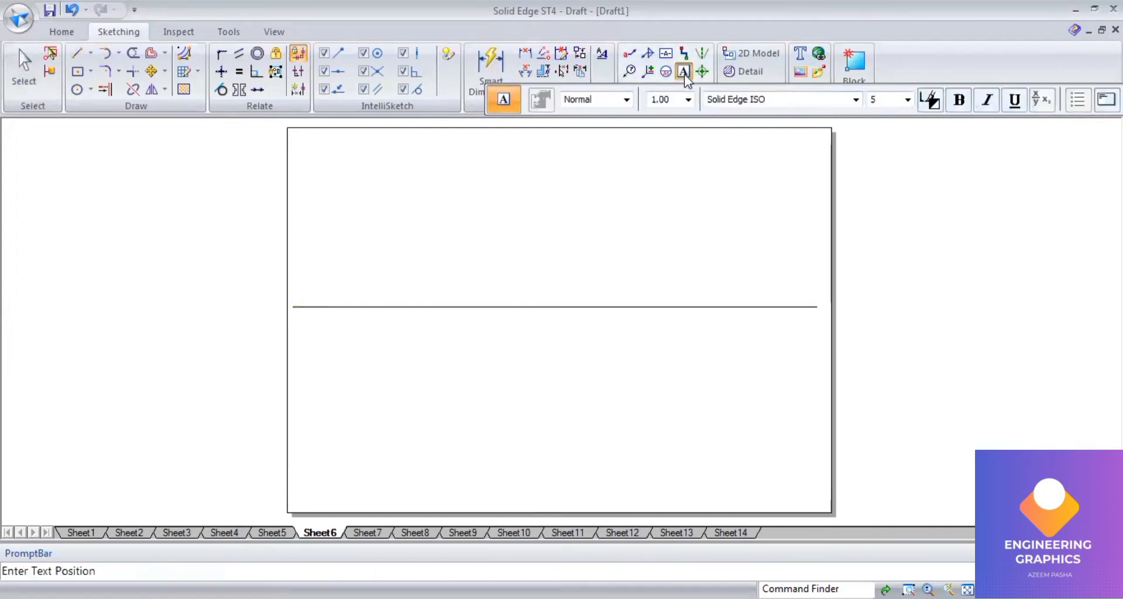
left_click(289, 316)
type("x")
left_click(826, 312)
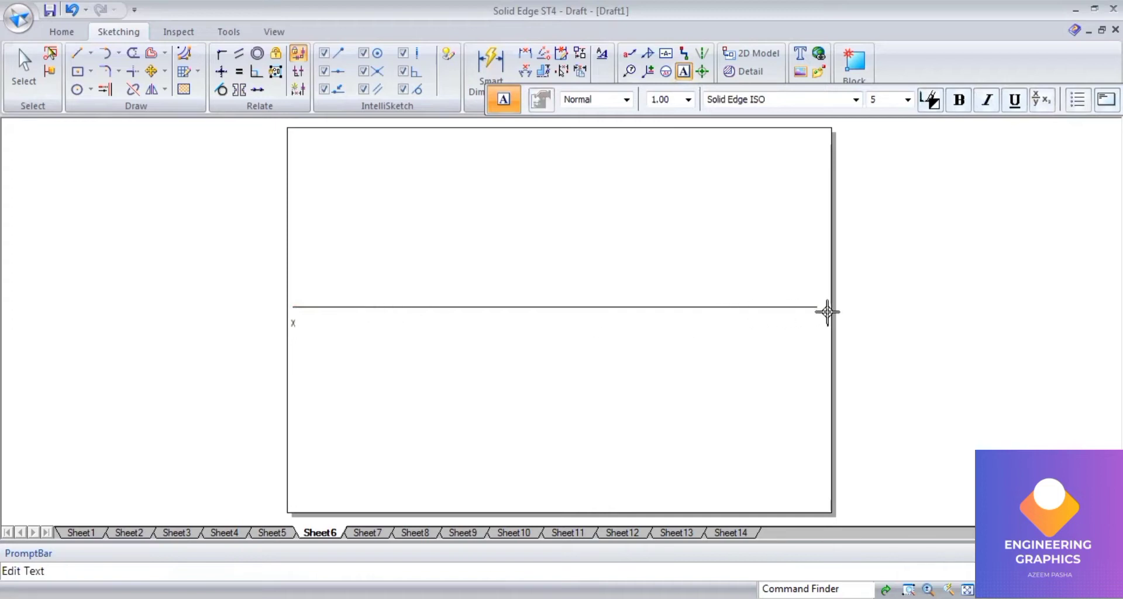
type("y")
left_click(308, 290)
type("vp")
left_click(304, 311)
type("hp")
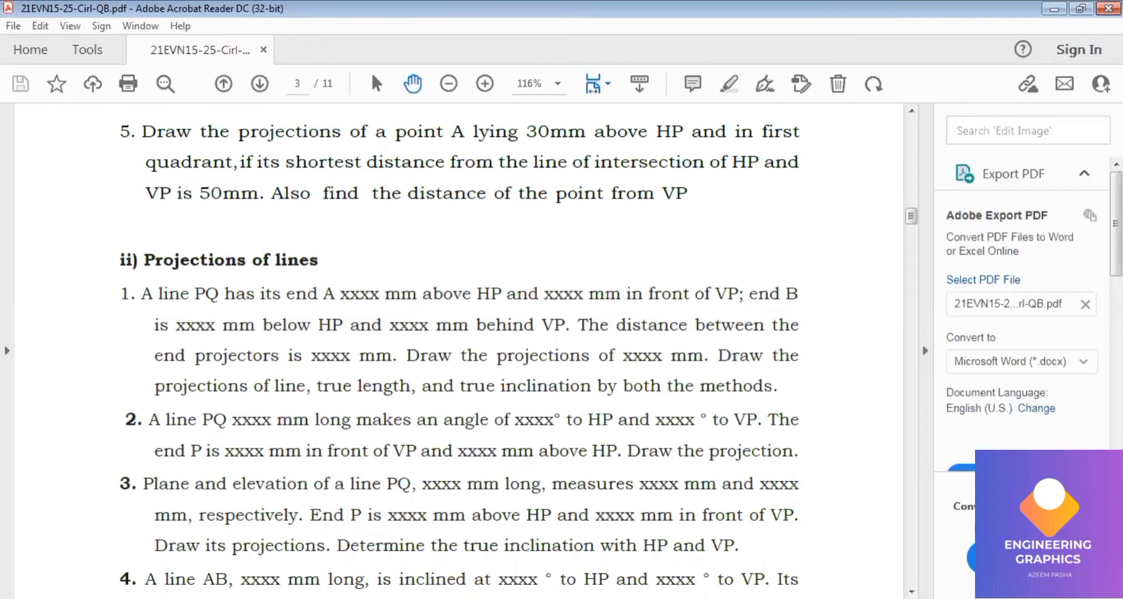
- Back in Solid Edge, offset the XY line 20 mm upward using a dash-dot line type
key("alt+Tab")
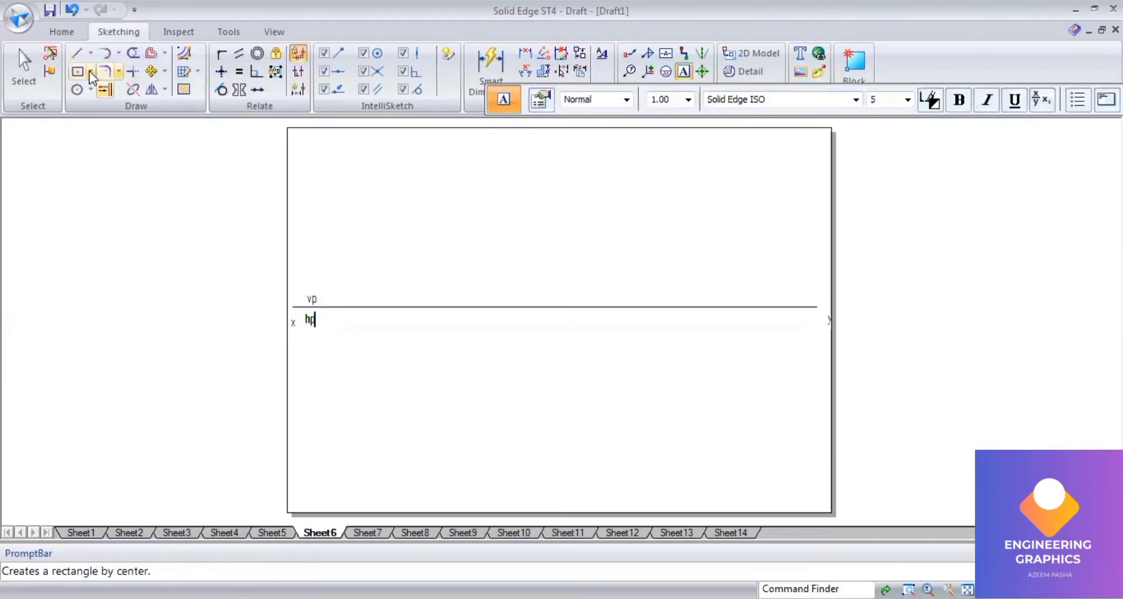
left_click(150, 54)
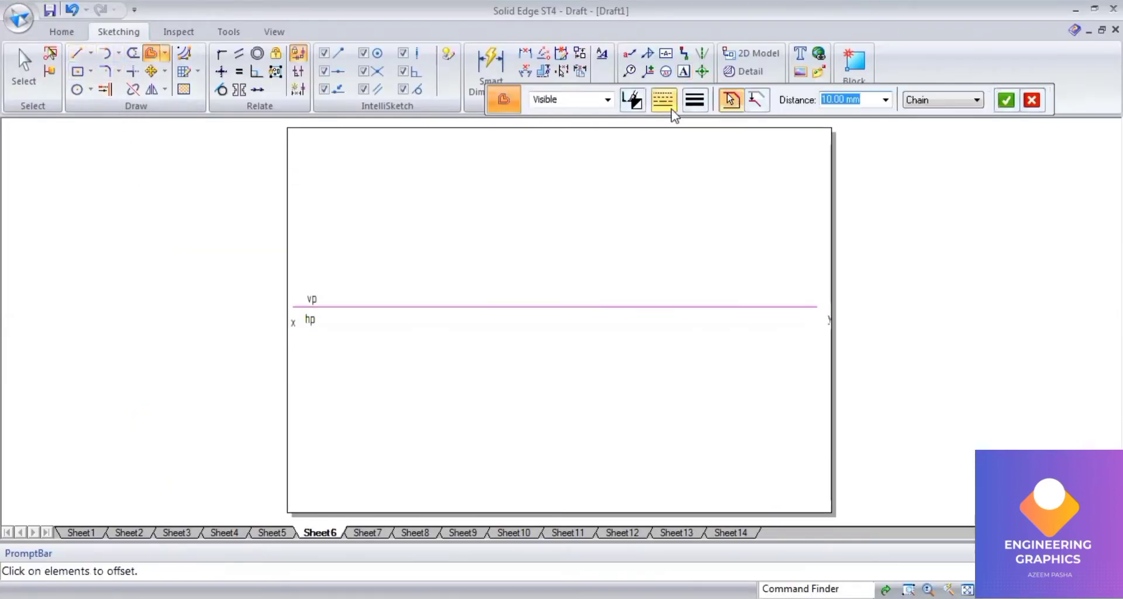
left_click(673, 112)
left_click(676, 150)
type("20")
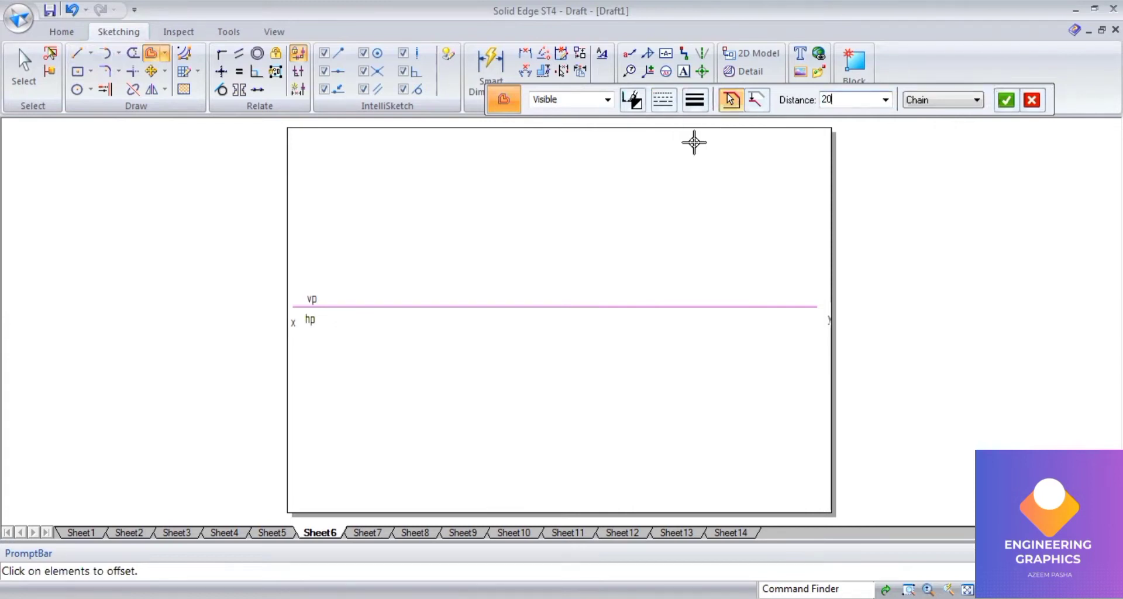
key("Return")
left_click(634, 233)
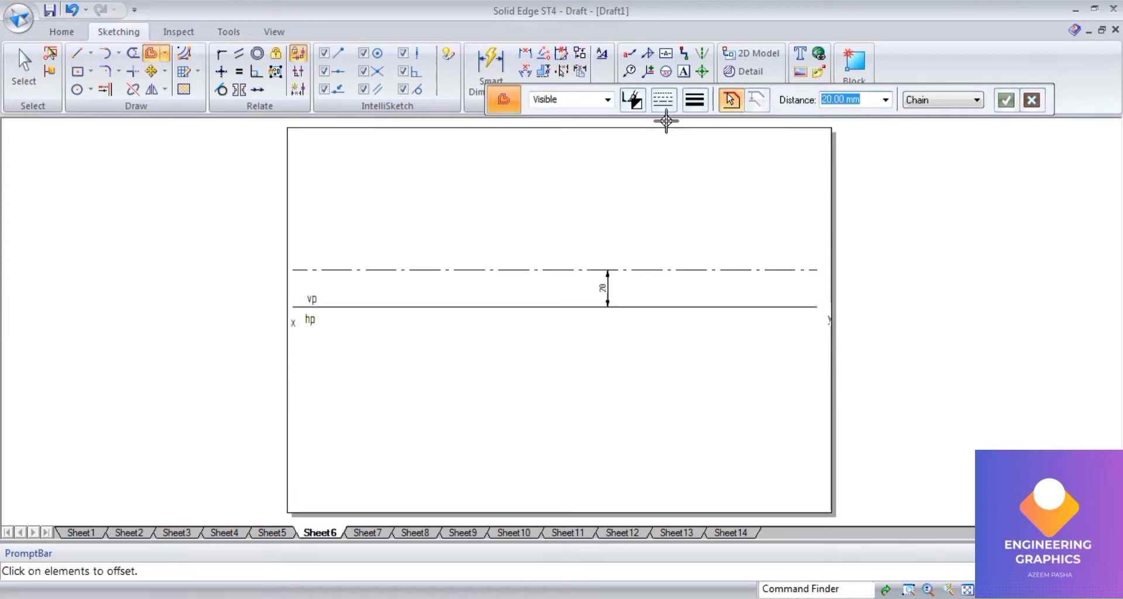
- Offset the XY line 30 mm downward
left_click(449, 305)
type("30")
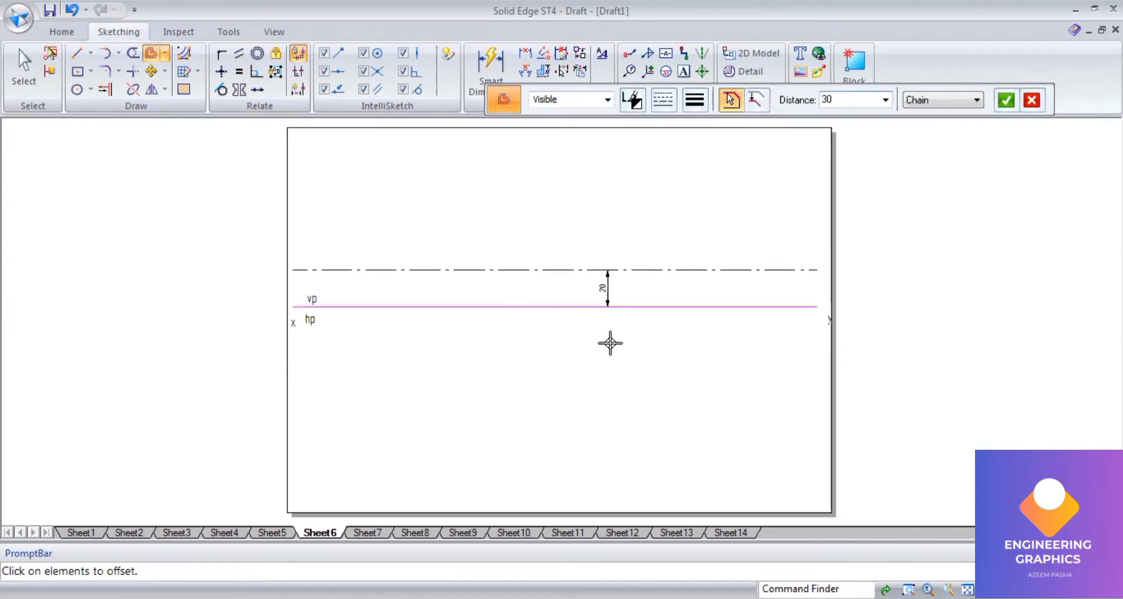
key("Return")
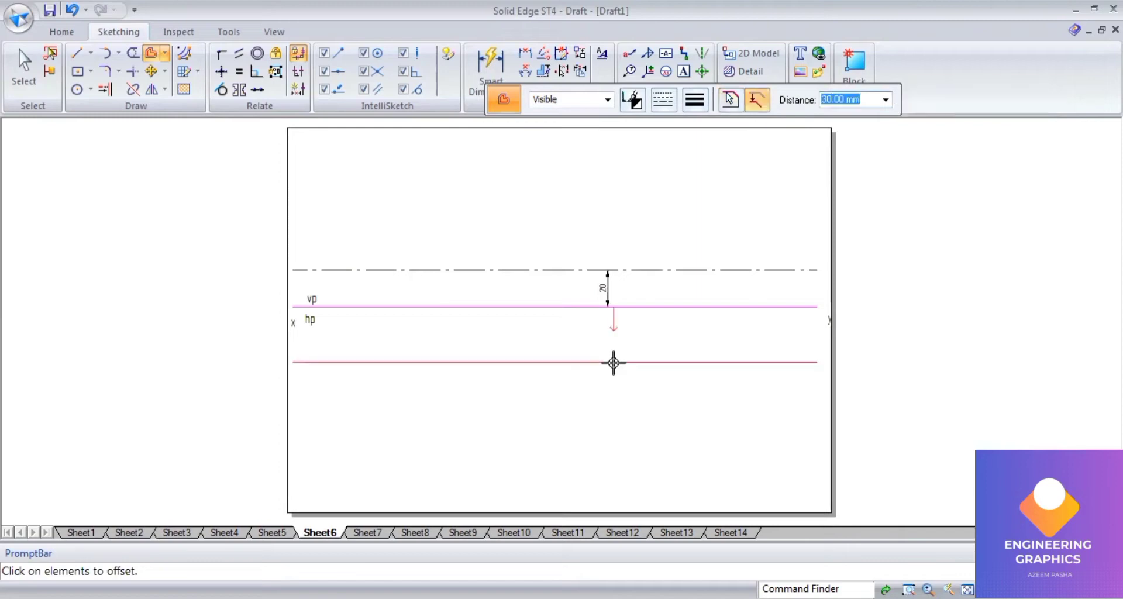
left_click(614, 362)
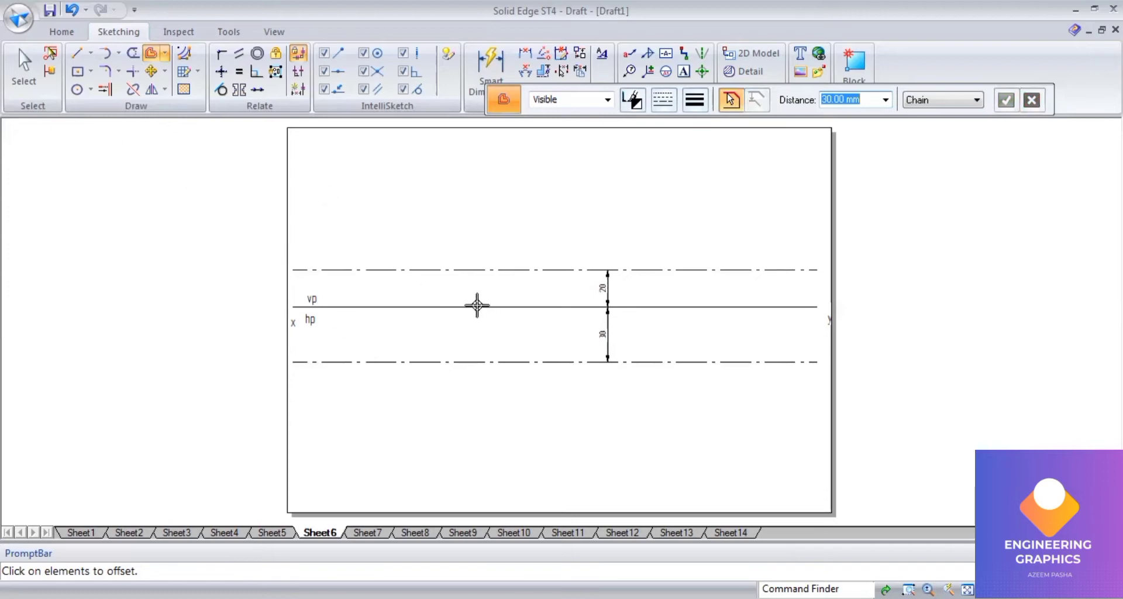
- Offset the XY line 30 mm upward
left_click(731, 306)
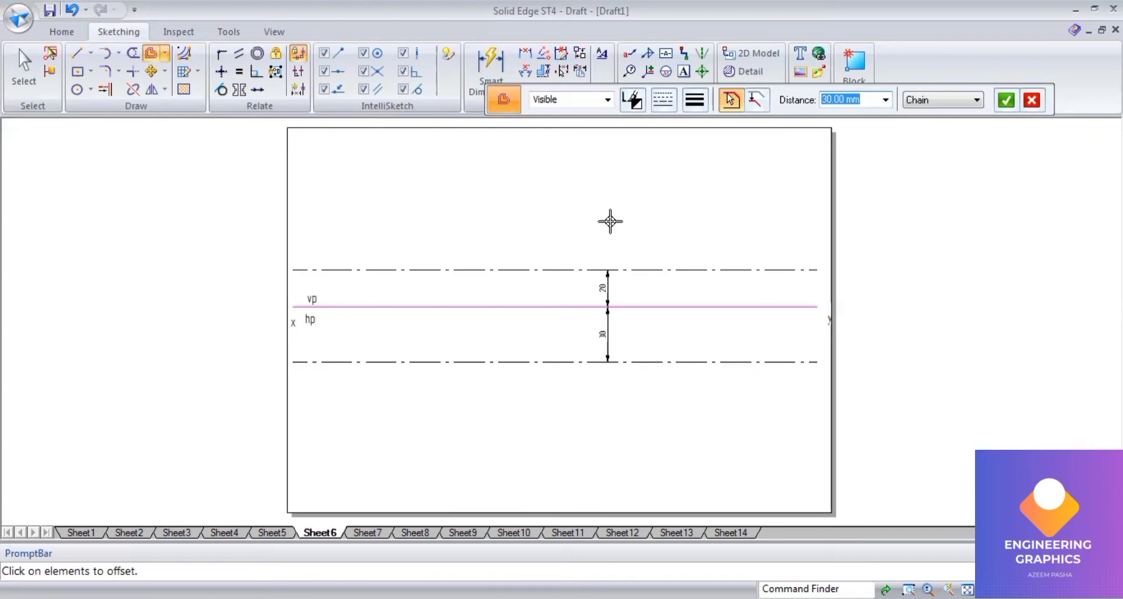
type("30")
key("Return")
left_click(644, 267)
- Check the question in the PDF, then offset the XY line 45 mm downward in Solid Edge
left_click(571, 312)
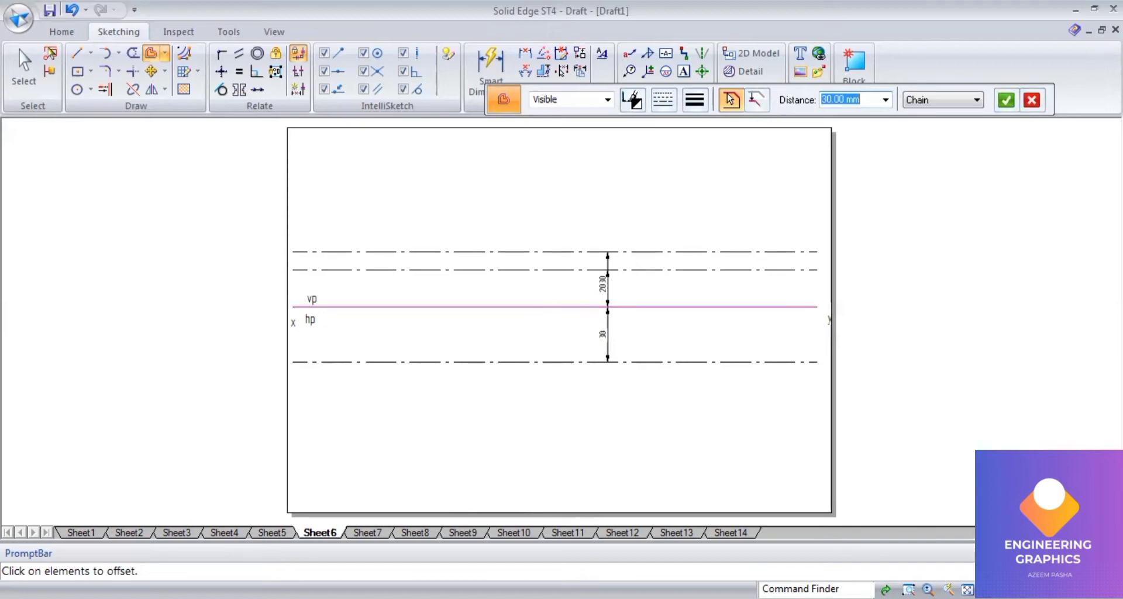
key("alt+Tab")
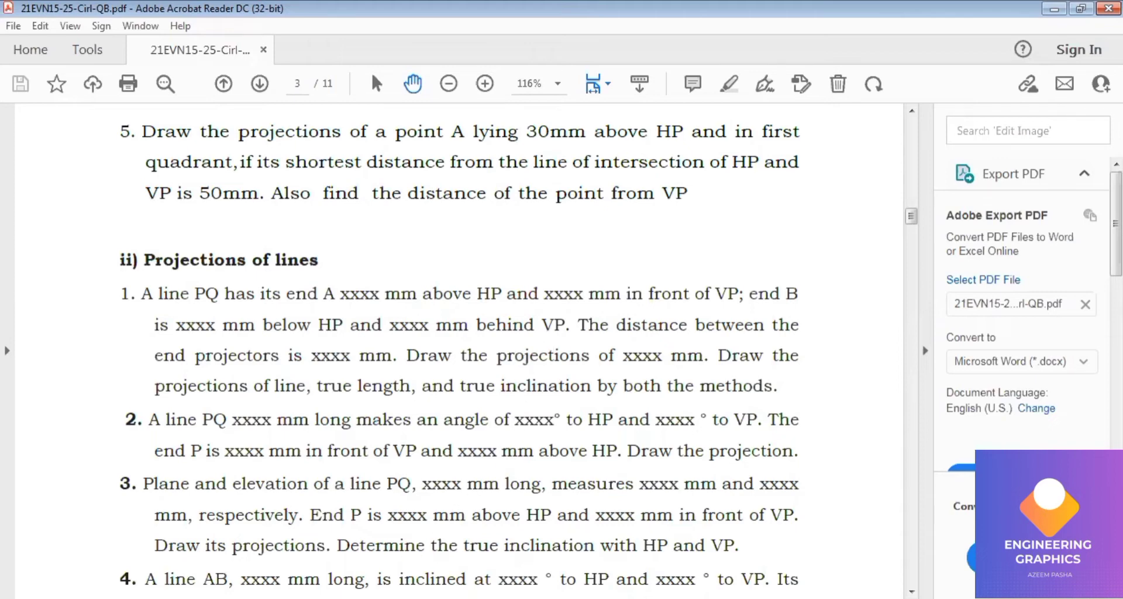
key("alt+Tab")
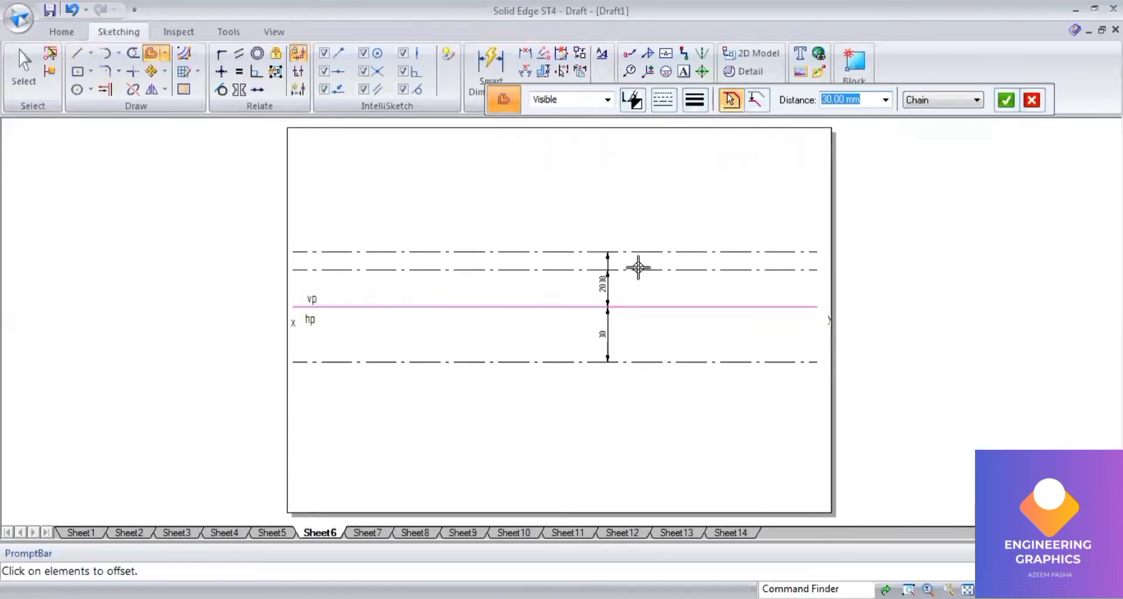
type("45")
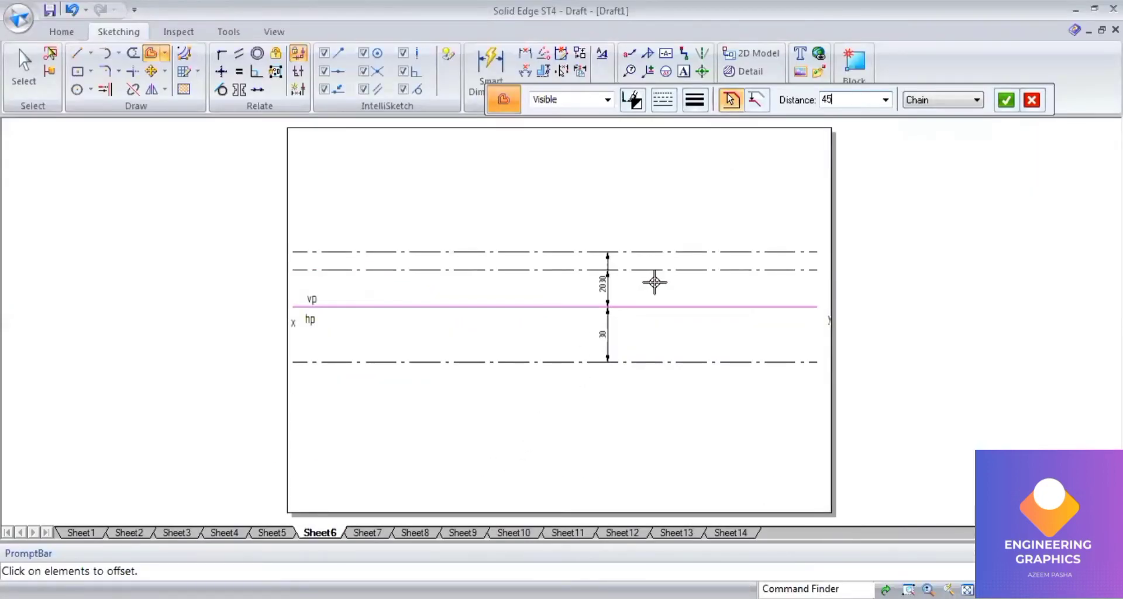
key("Return")
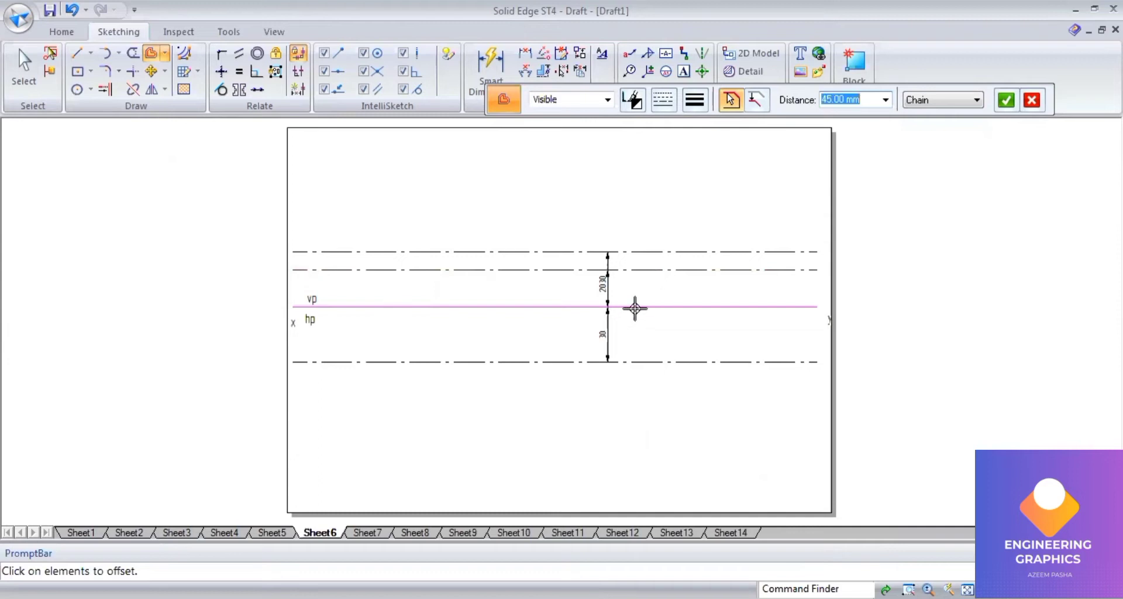
left_click(635, 307)
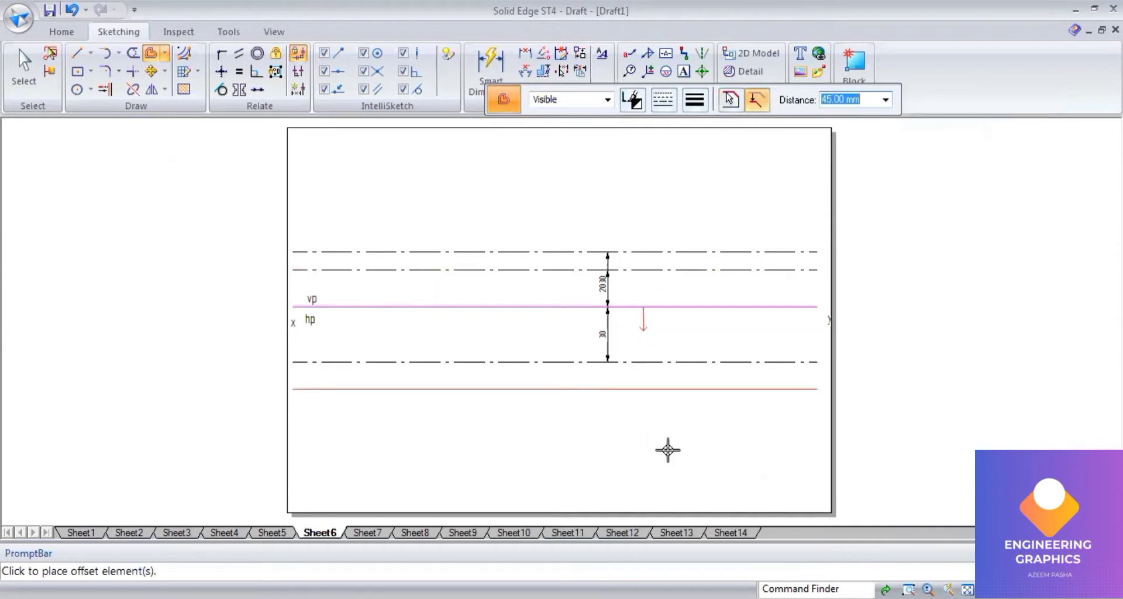
left_click(617, 353)
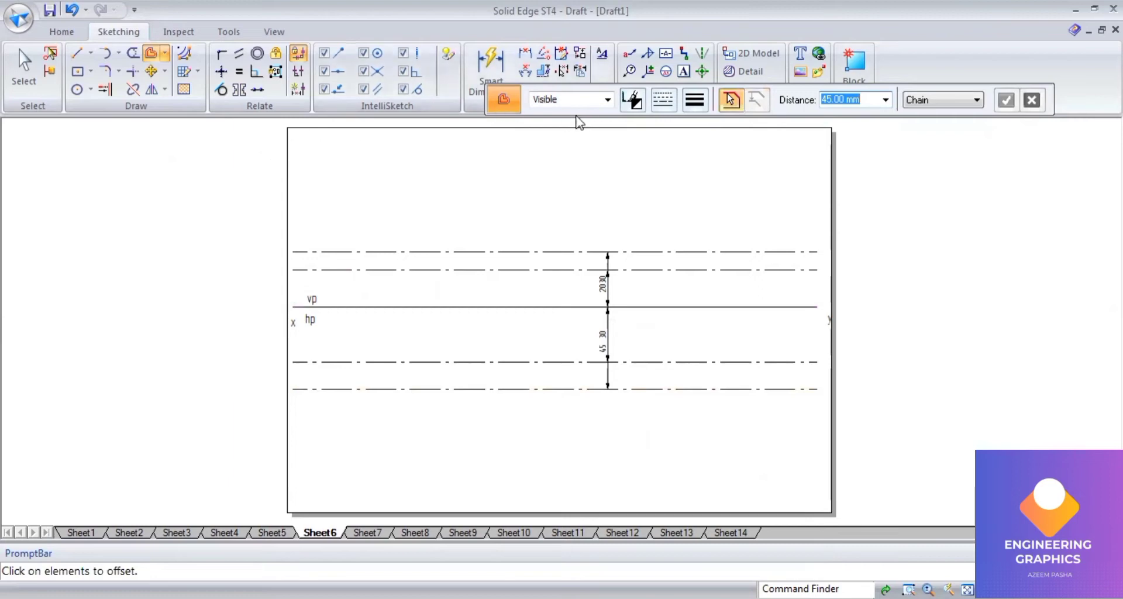
- Draw a 0.13 mm wide vertical projector near the x end, from the 20 mm upper offset line to the 30 mm lower one
left_click(78, 54)
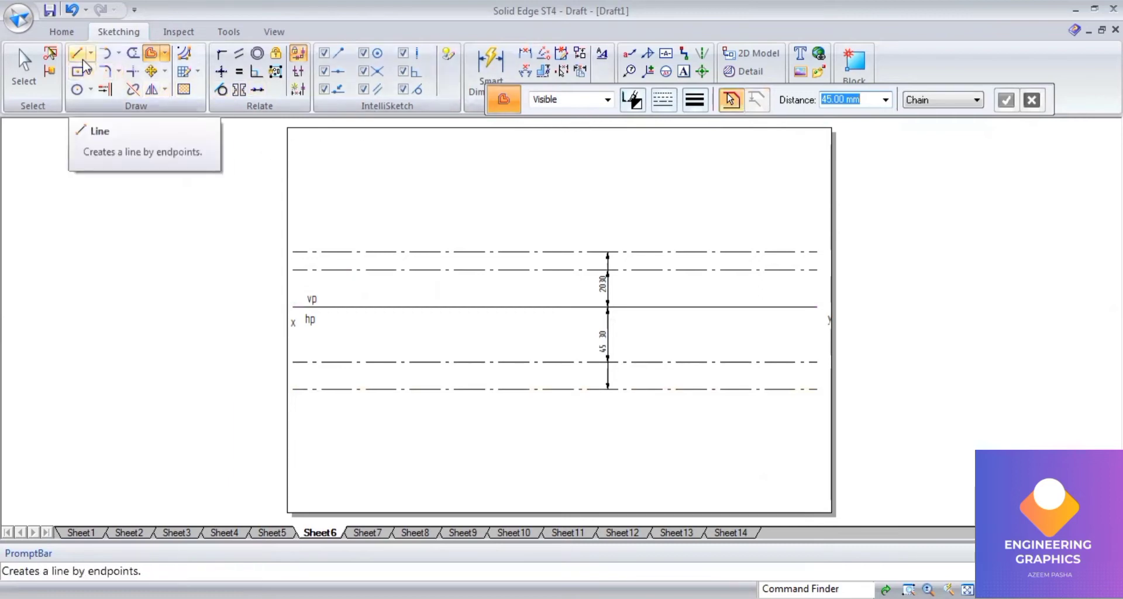
left_click(695, 100)
left_click(705, 123)
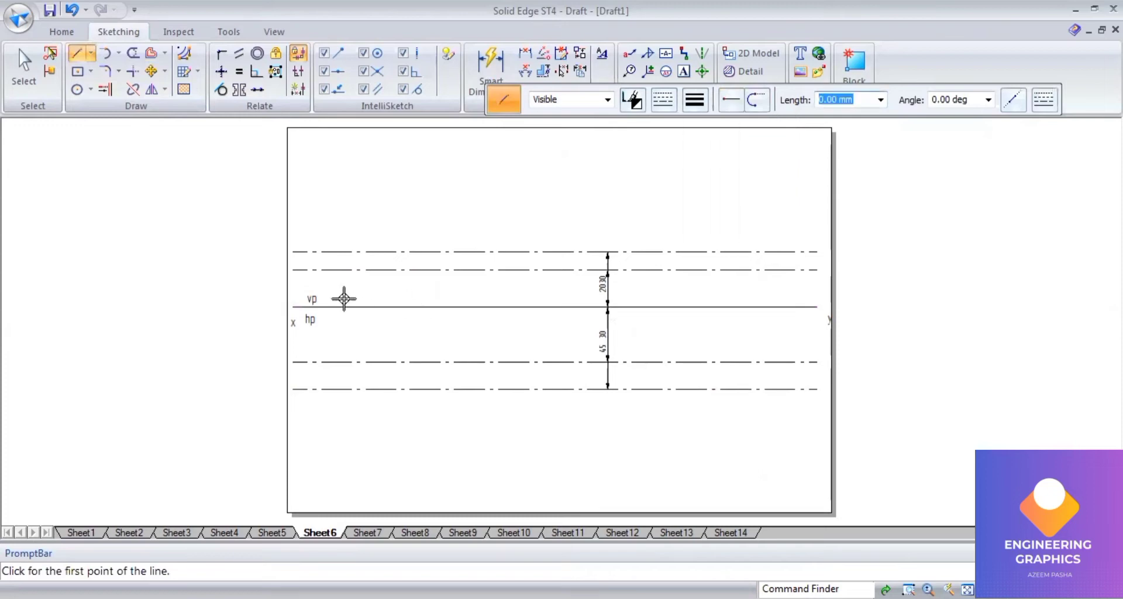
left_click(358, 270)
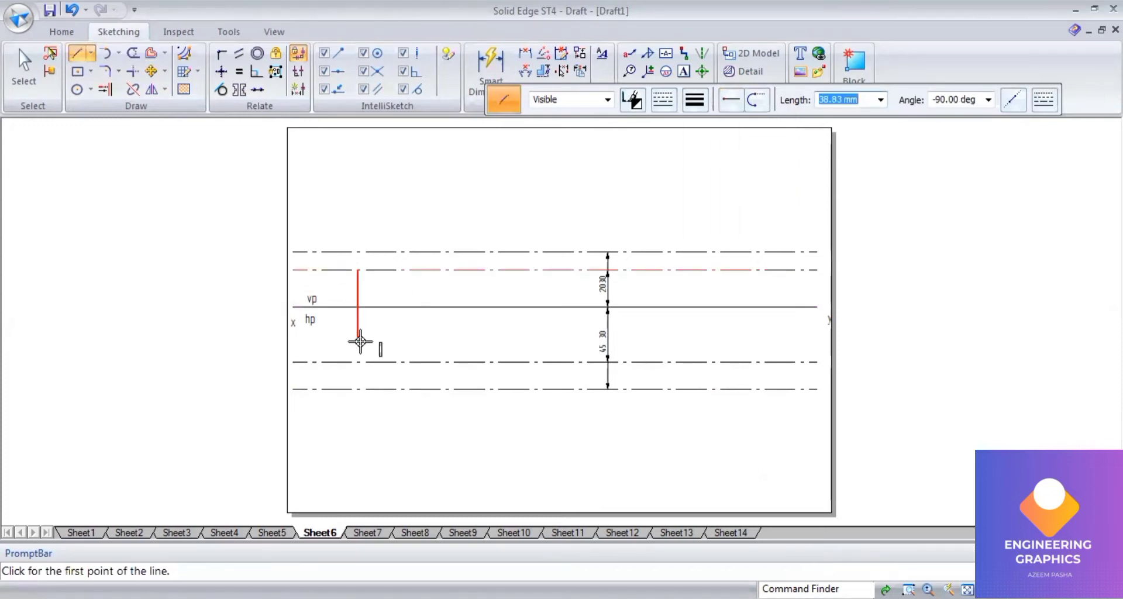
left_click(356, 361)
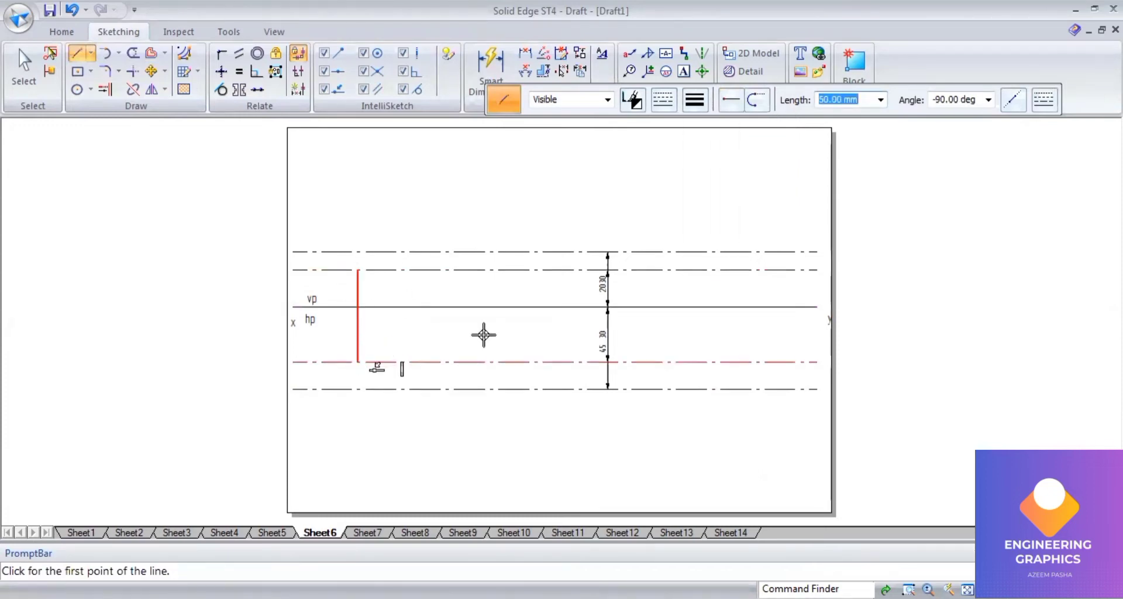
- Change the vertical projector's line type to continuous
scroll(483, 335, "up", 2)
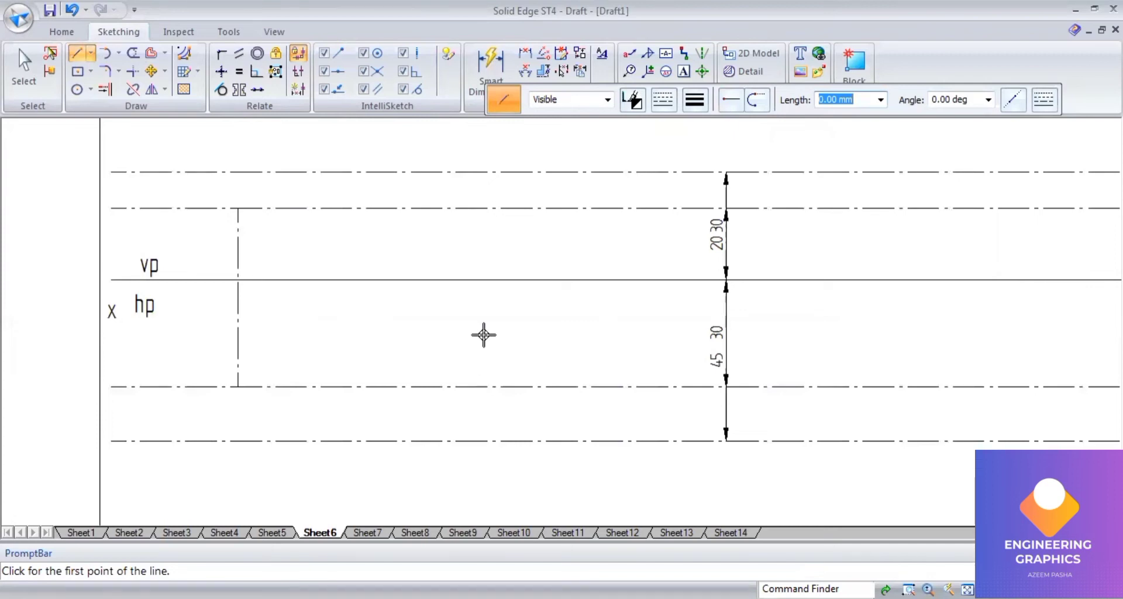
scroll(484, 334, "down", 1)
left_click(24, 64)
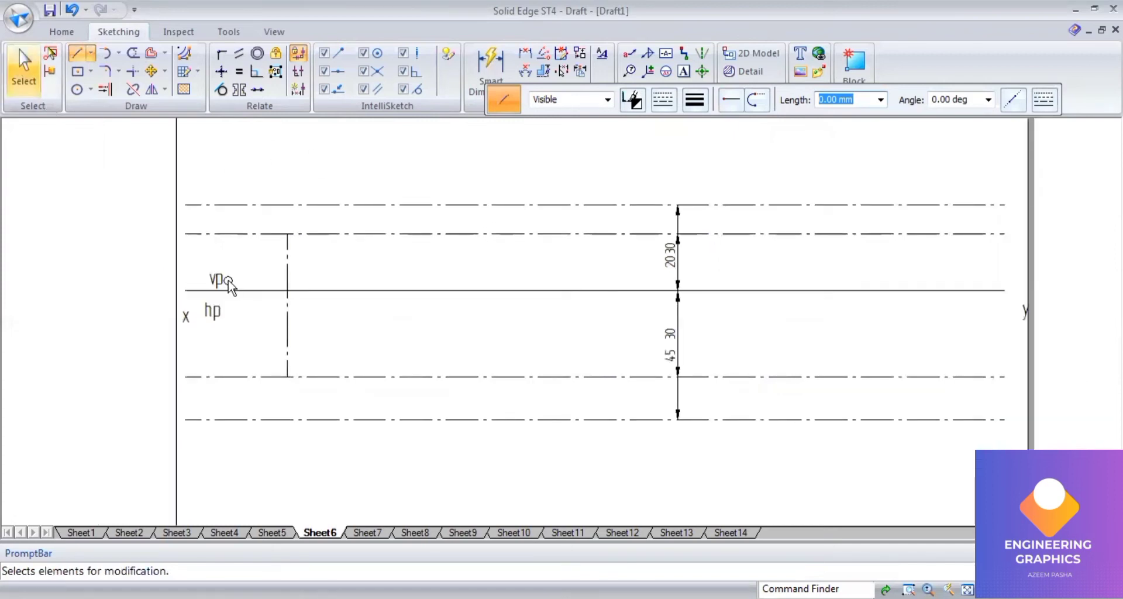
left_click(287, 322)
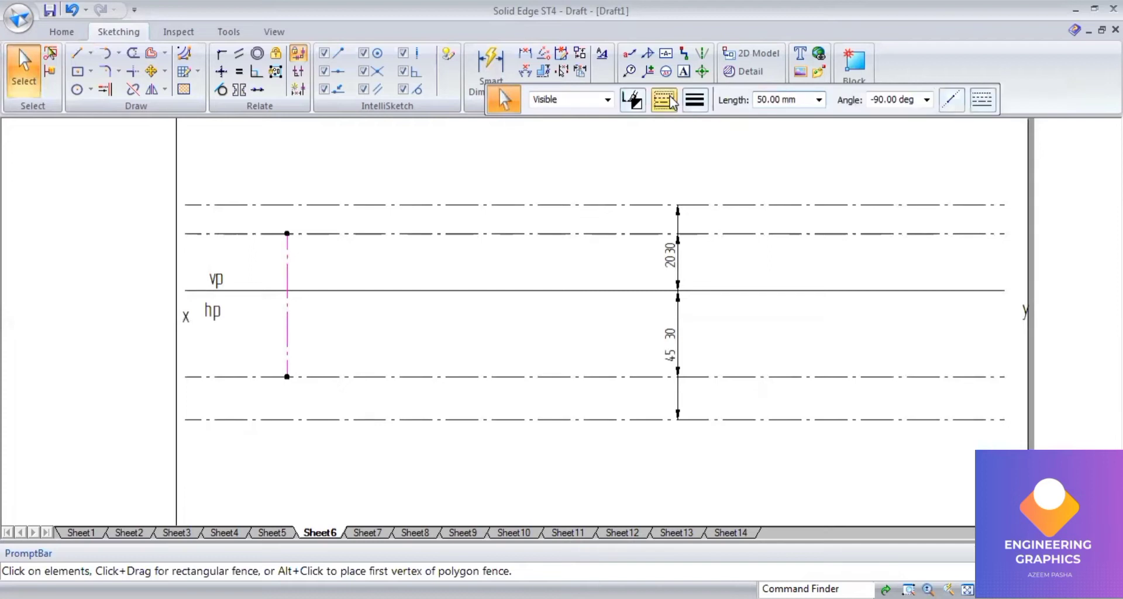
left_click(664, 100)
left_click(673, 119)
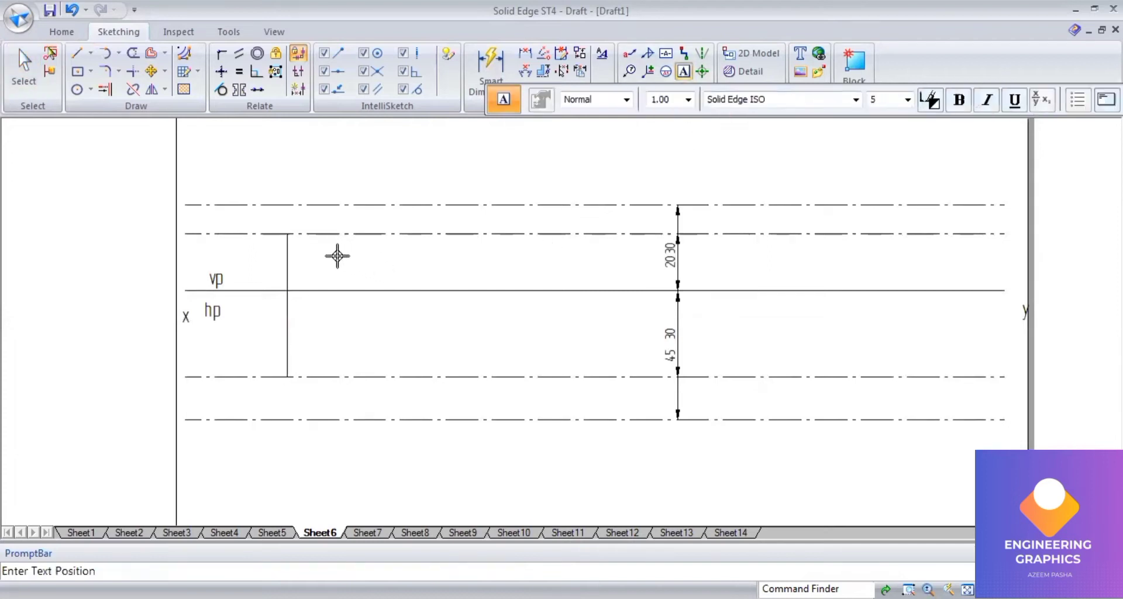
- Label the vertical projector's upper end a' and its lower end a
left_click(273, 234)
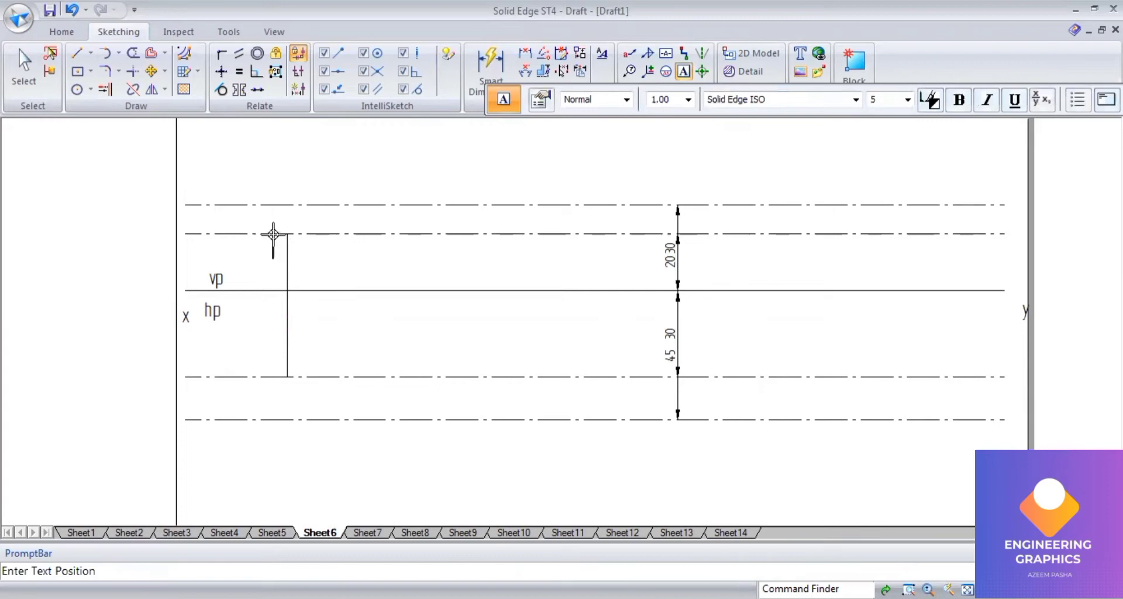
type("a'")
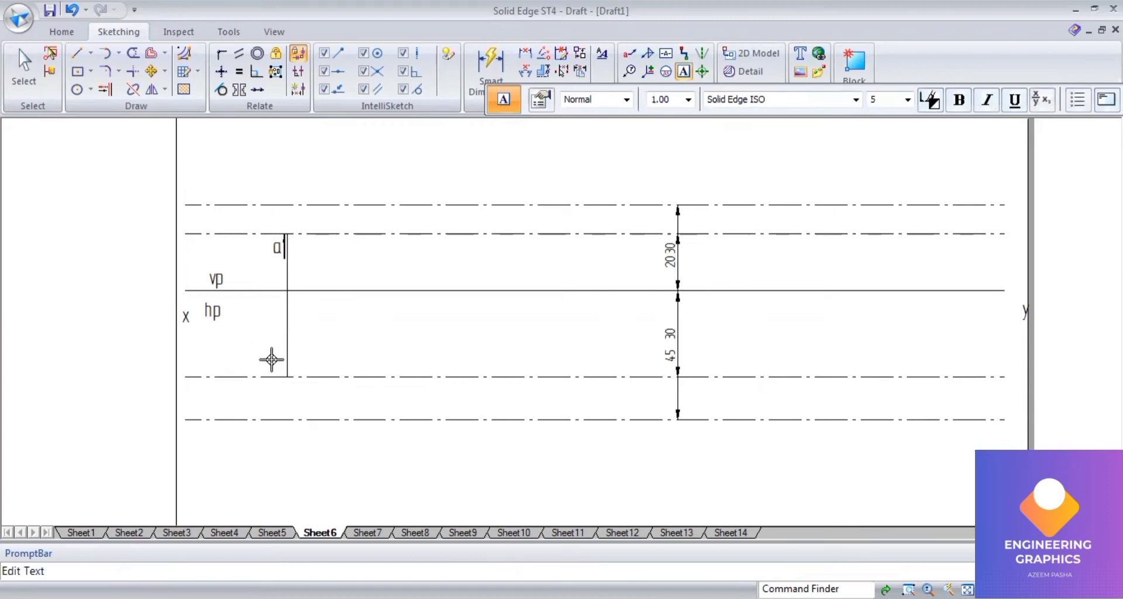
left_click(275, 359)
type("a")
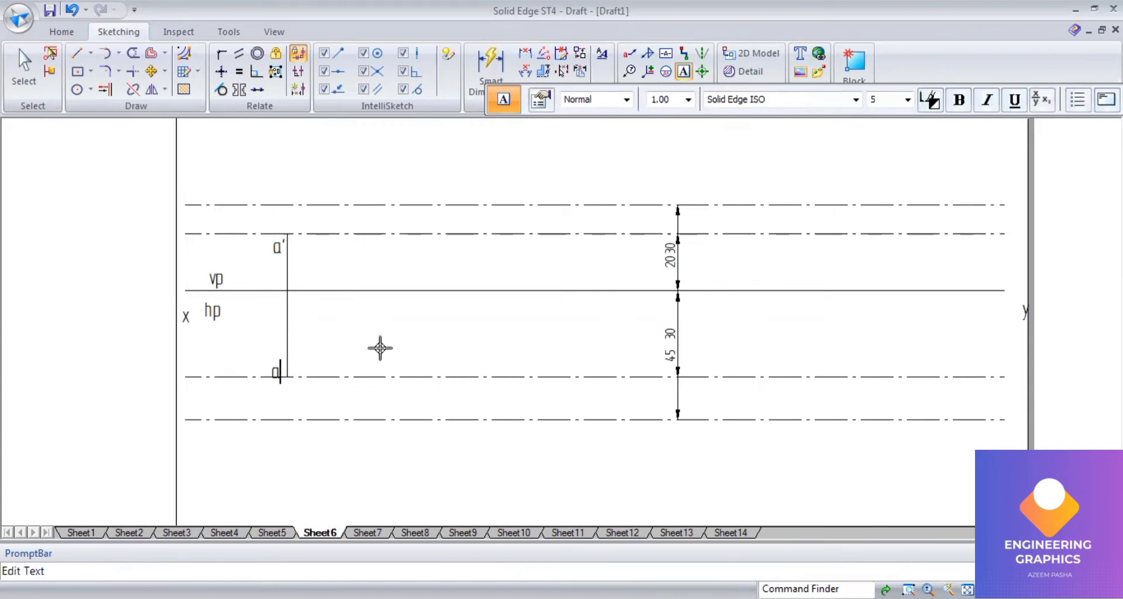
- Check the question in the PDF, then draw a 0.13 mm wide horizontal line 60 mm long from point a in Solid Edge
key("alt+Tab")
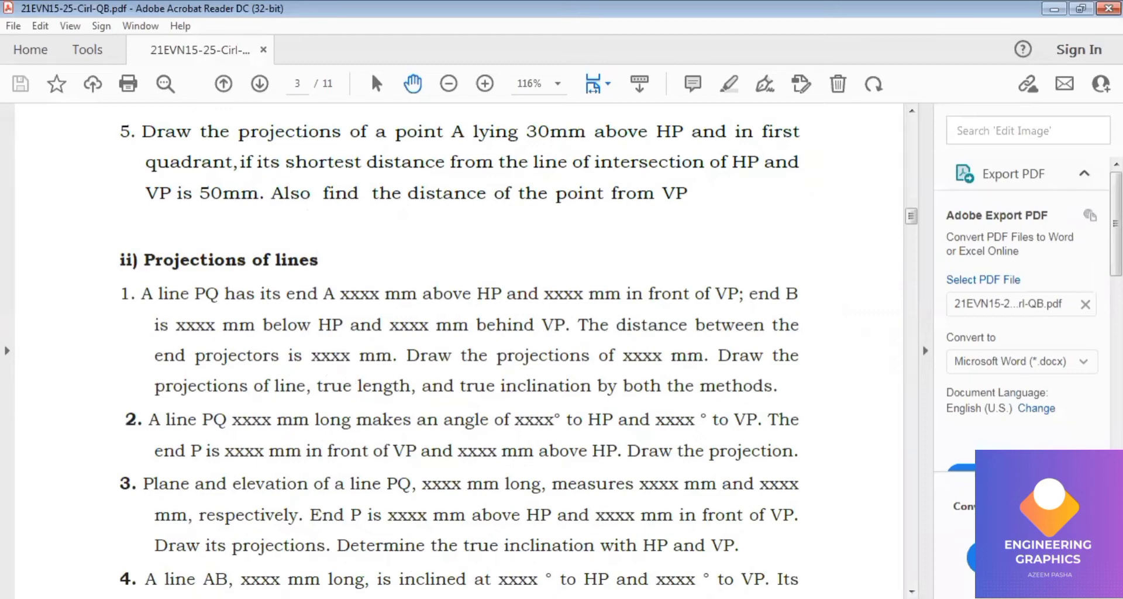
key("alt+Tab")
key("alt+Tab")
key("alt+Tab")
left_click(75, 54)
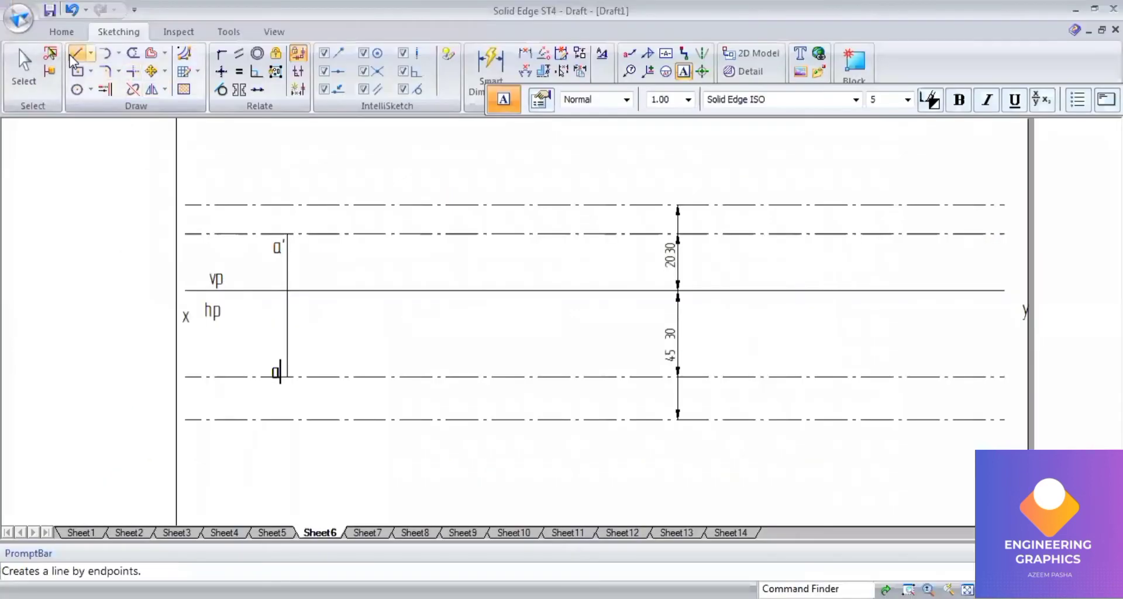
left_click(687, 101)
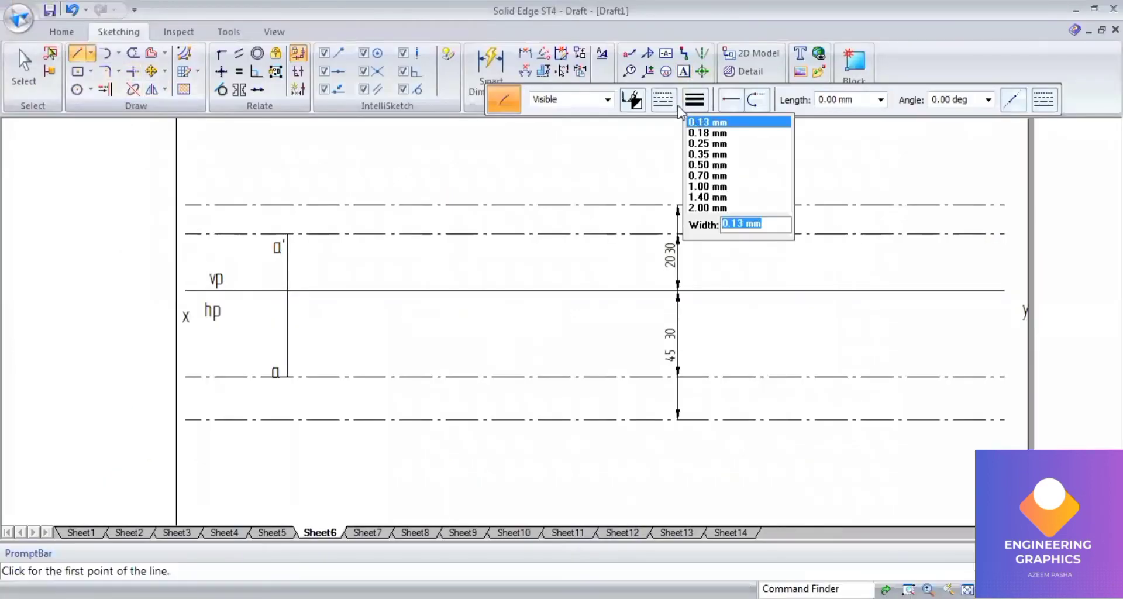
left_click(691, 121)
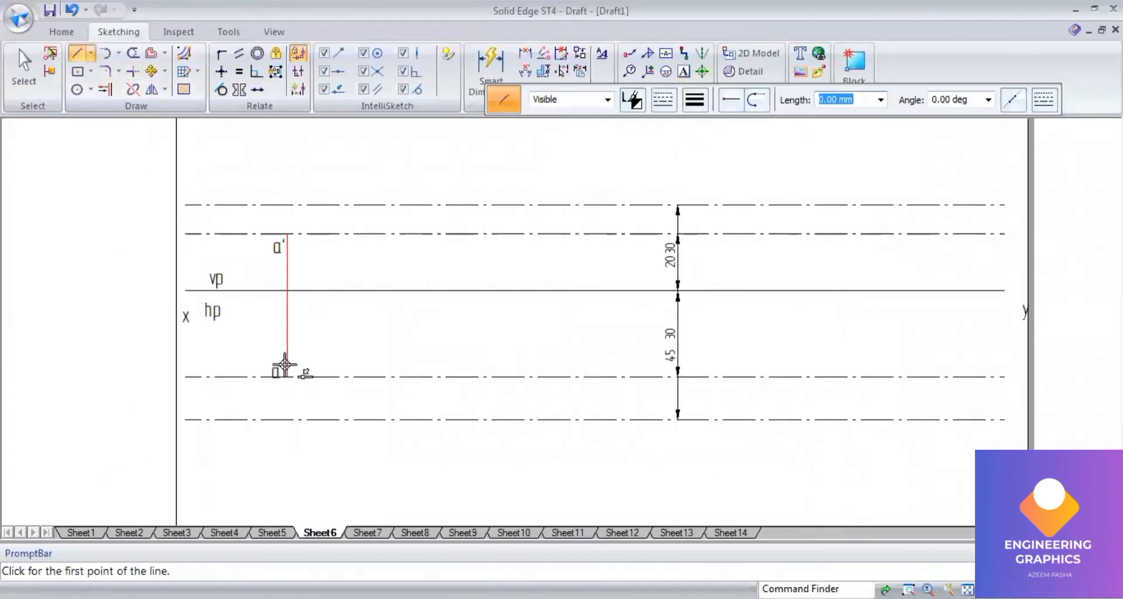
left_click(283, 376)
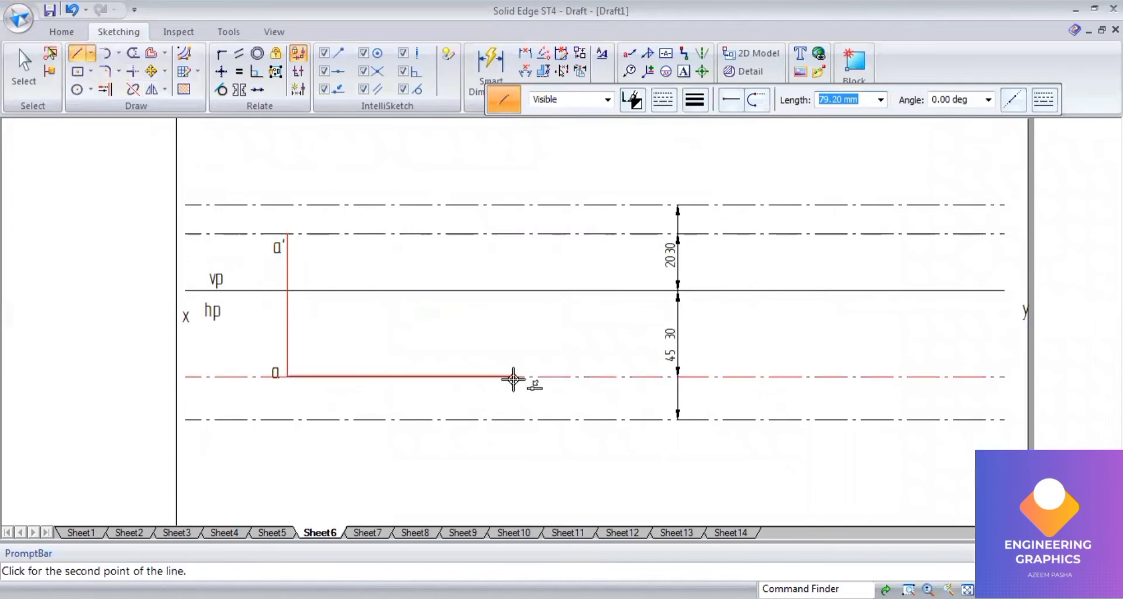
type("60")
key("Tab")
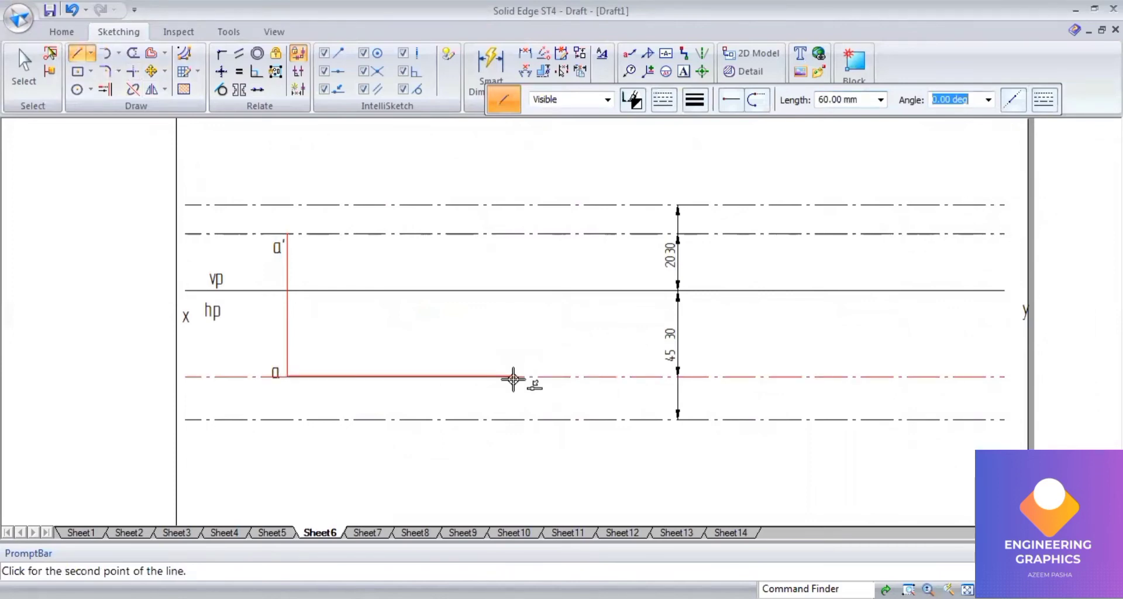
left_click(506, 315)
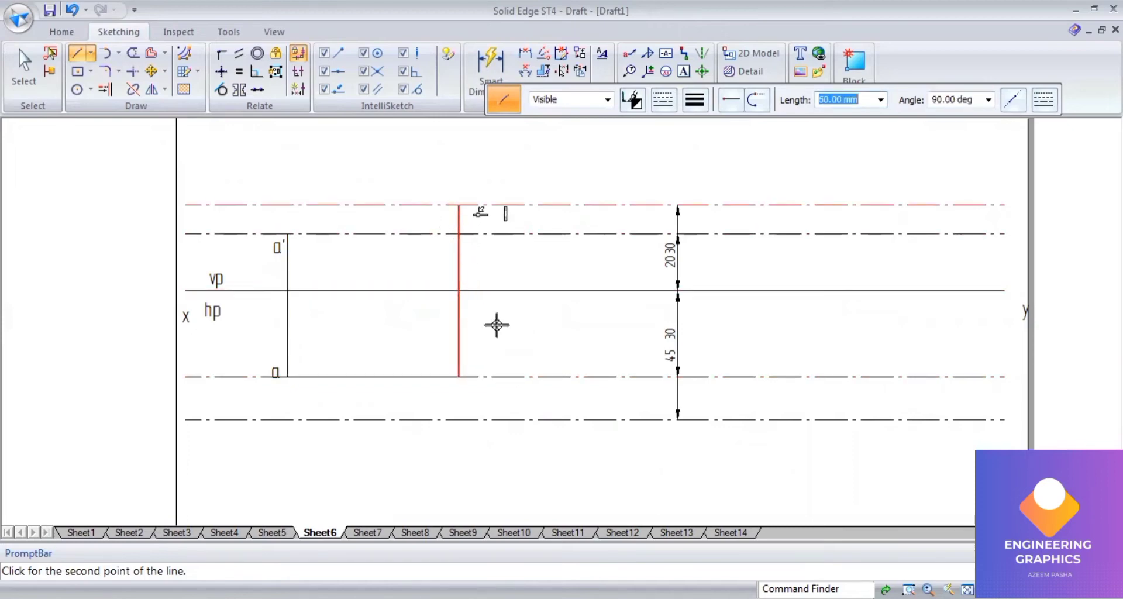
- Draw the second vertical projector through the 60 mm line's end, from the 30 mm upper to the 45 mm lower offset, labelling its ends b' and b
left_click(457, 363)
left_click(459, 377)
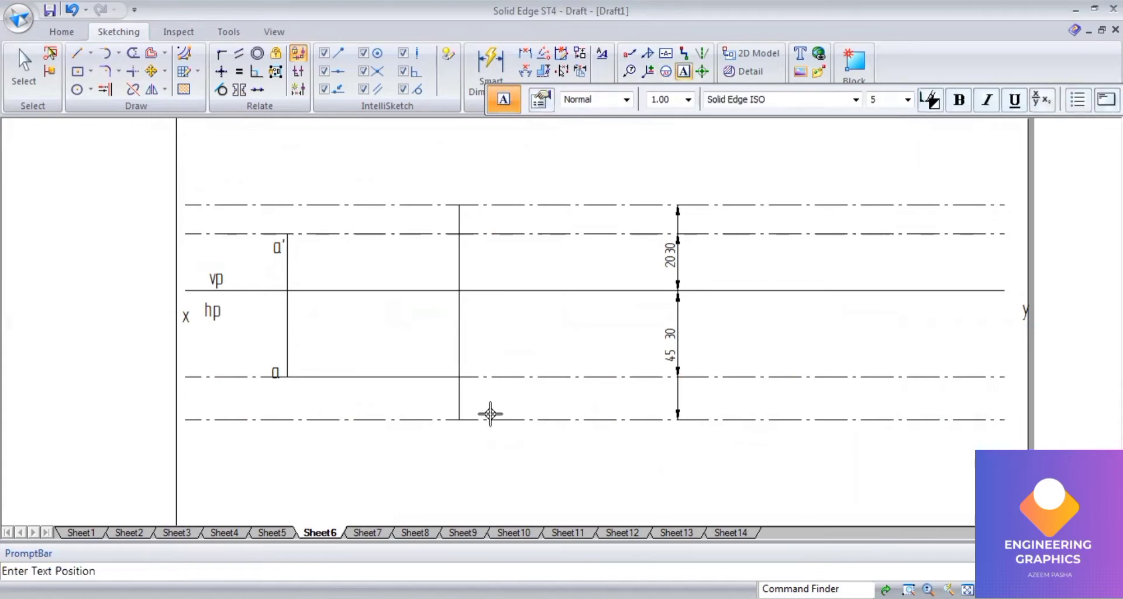
left_click(462, 420)
type("b")
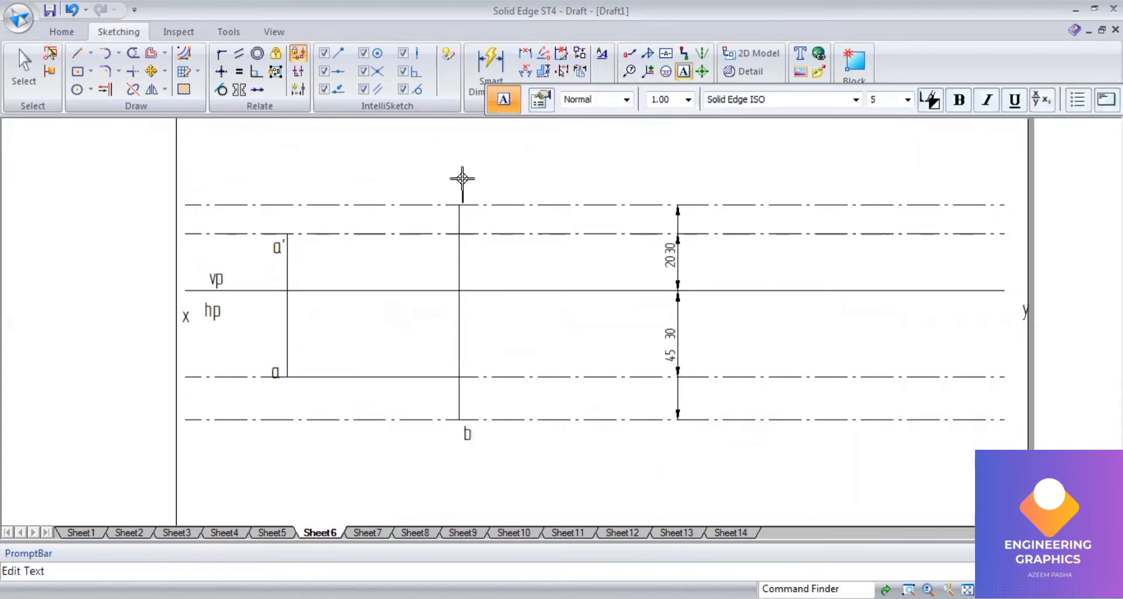
type("b'")
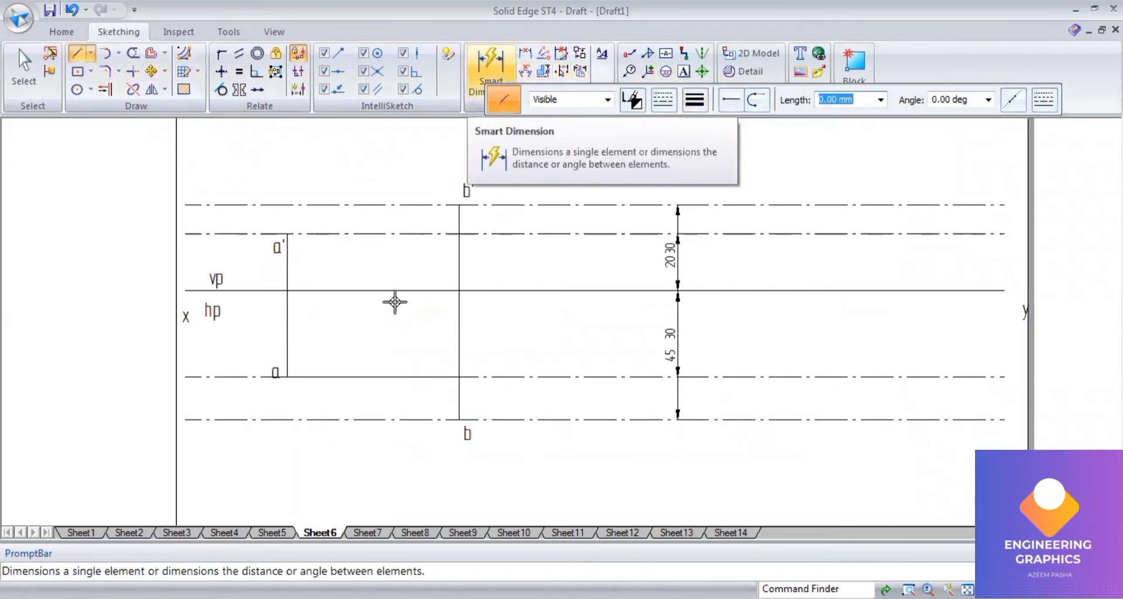
- Dimension the horizontal line between the two end projectors, placing the dimension below the drawing
left_click(377, 375)
left_click(376, 485)
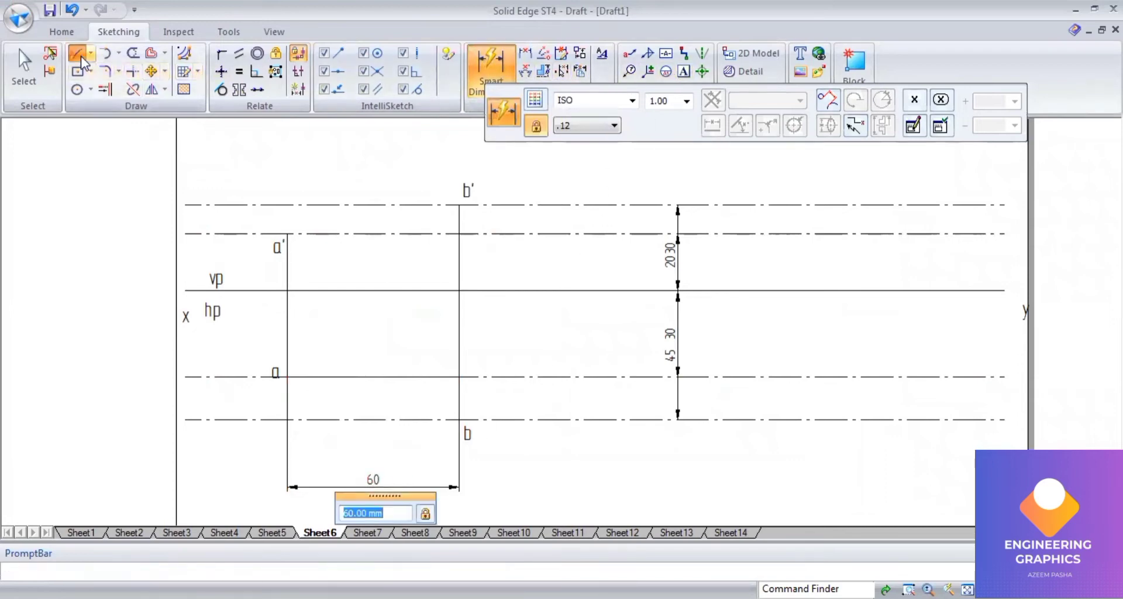
- Draw 0.50 mm wide lines joining a' to b' and a to b
left_click(695, 100)
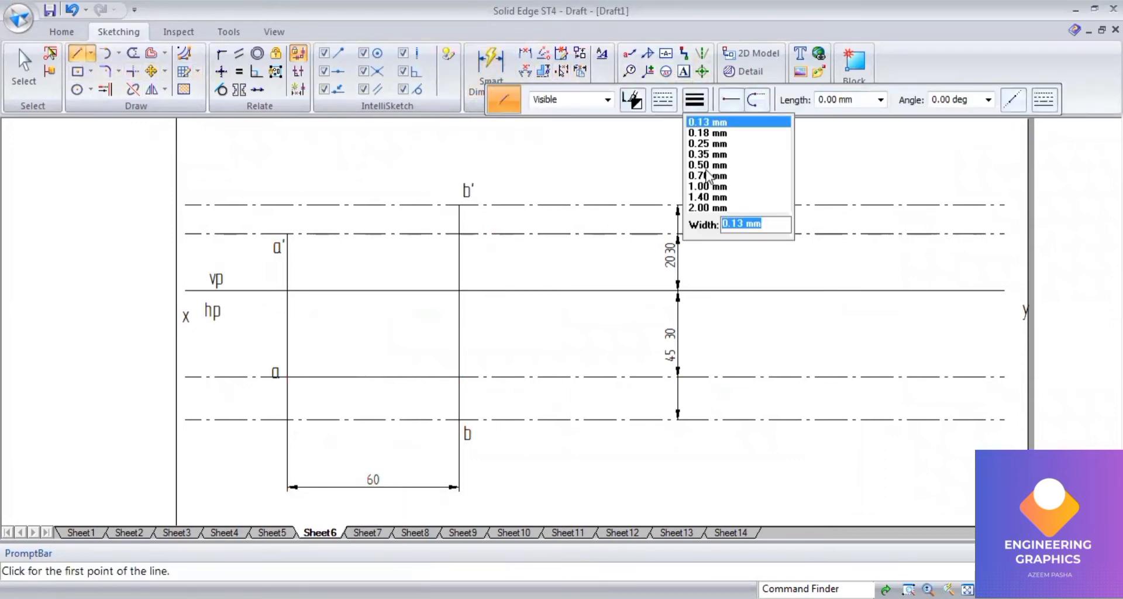
left_click(710, 165)
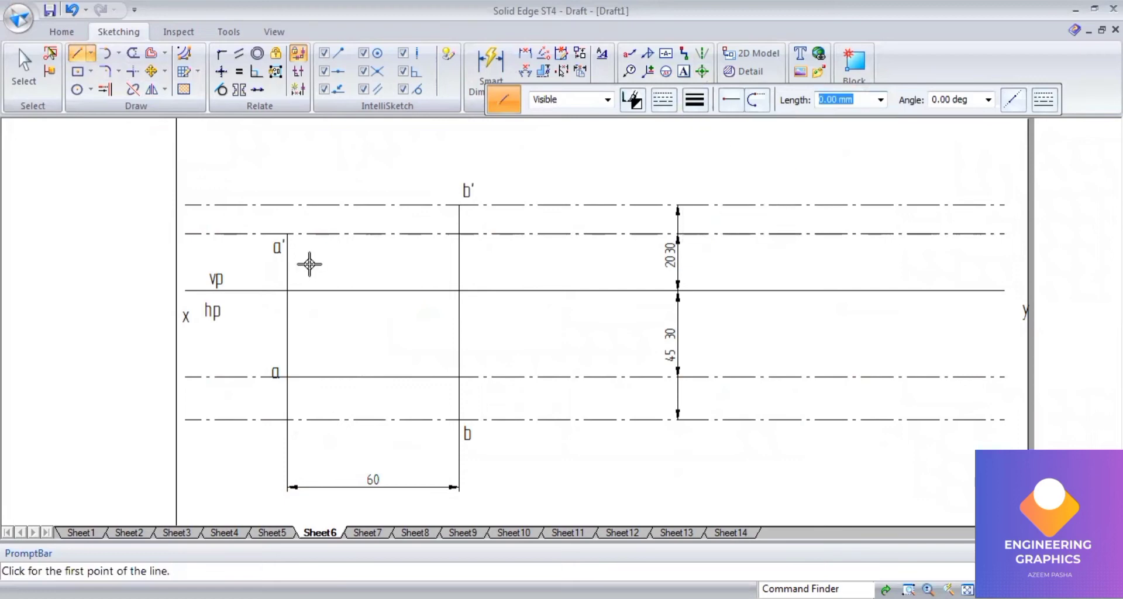
left_click(284, 234)
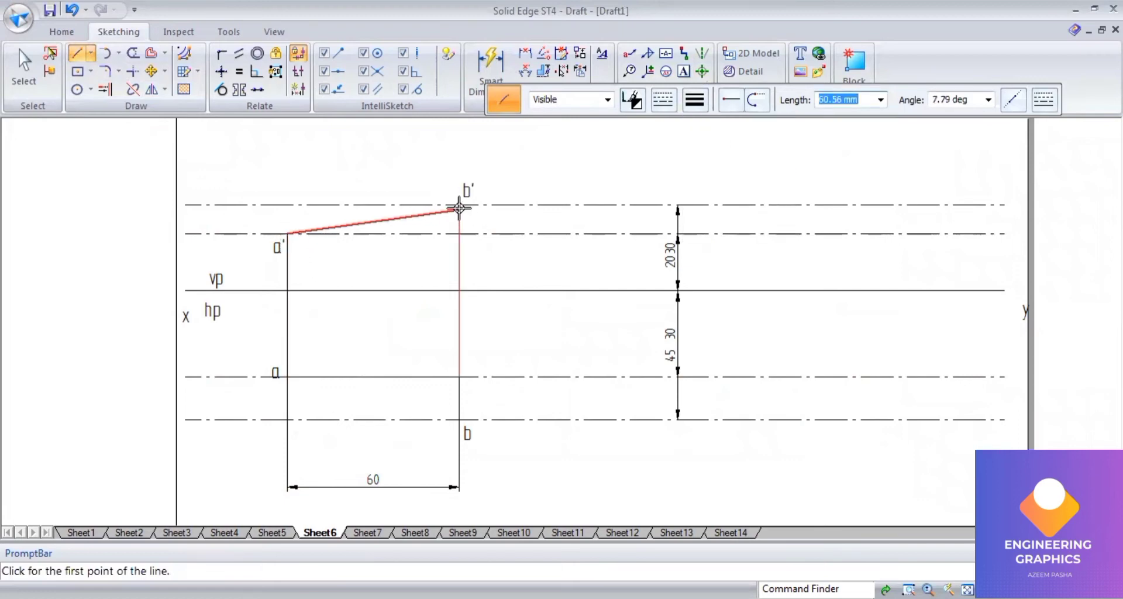
left_click(459, 205)
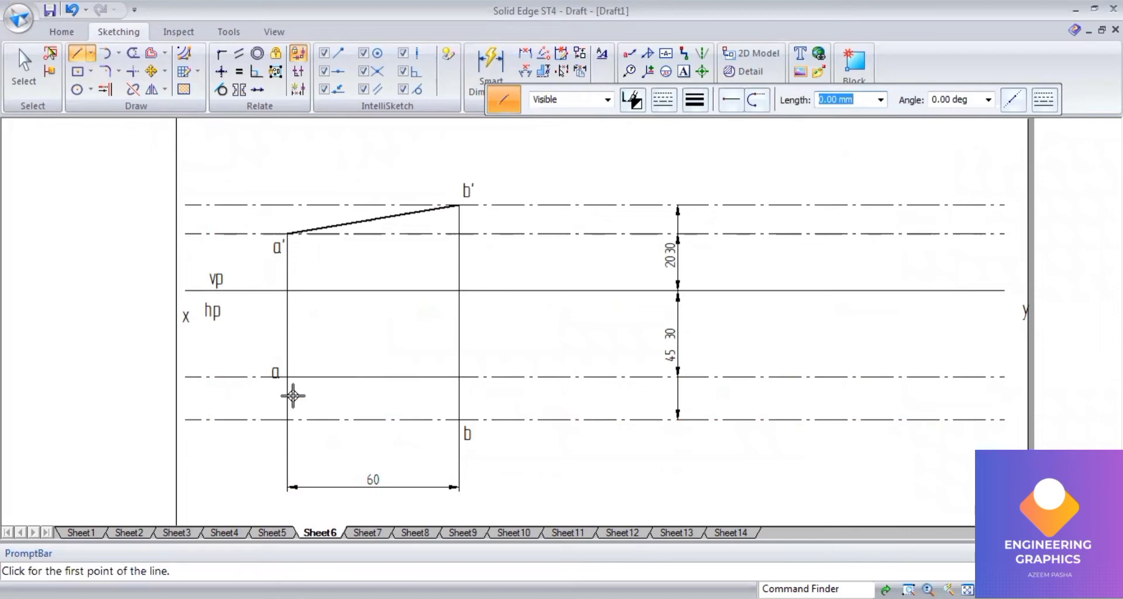
left_click(287, 377)
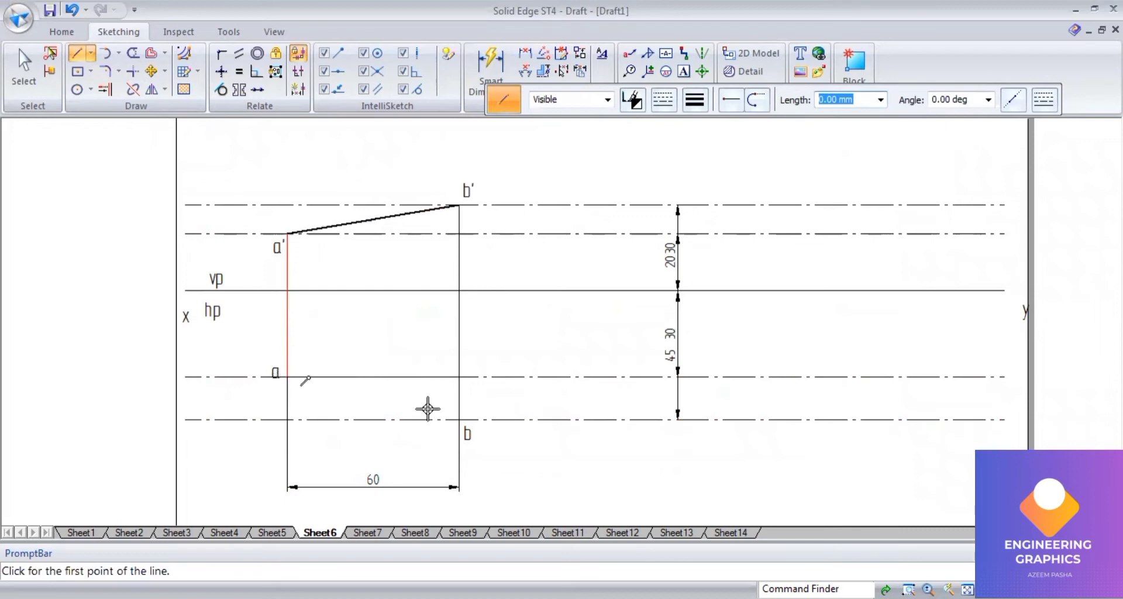
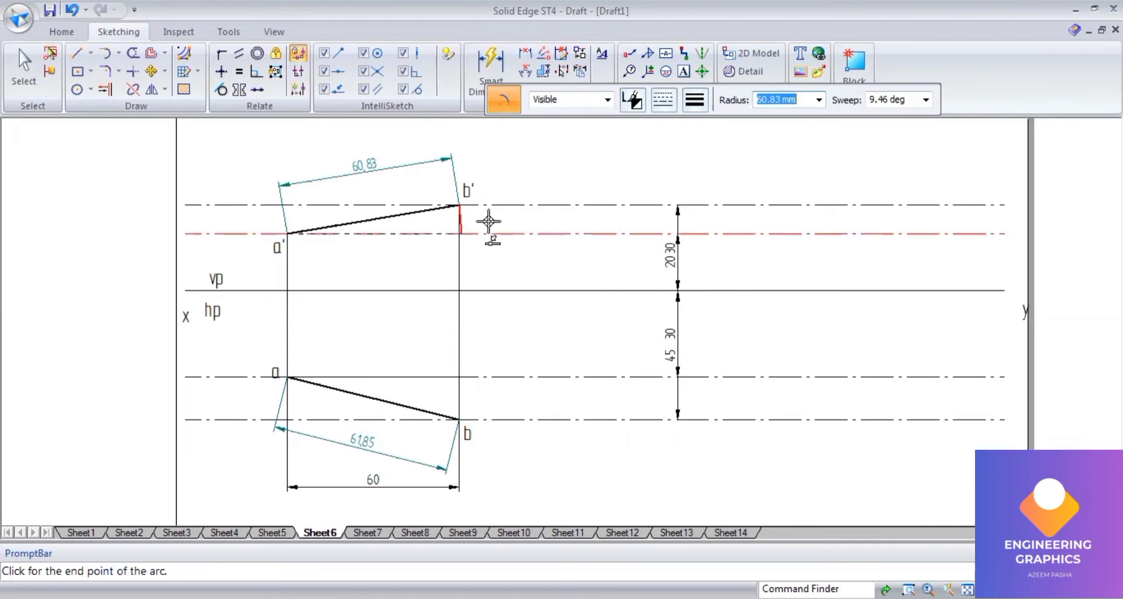
- End the arc from b' on the horizontal line through a', and drop a 0.13 mm vertical projector from there to the 45 mm lower offset line
left_click(473, 233)
left_click(91, 53)
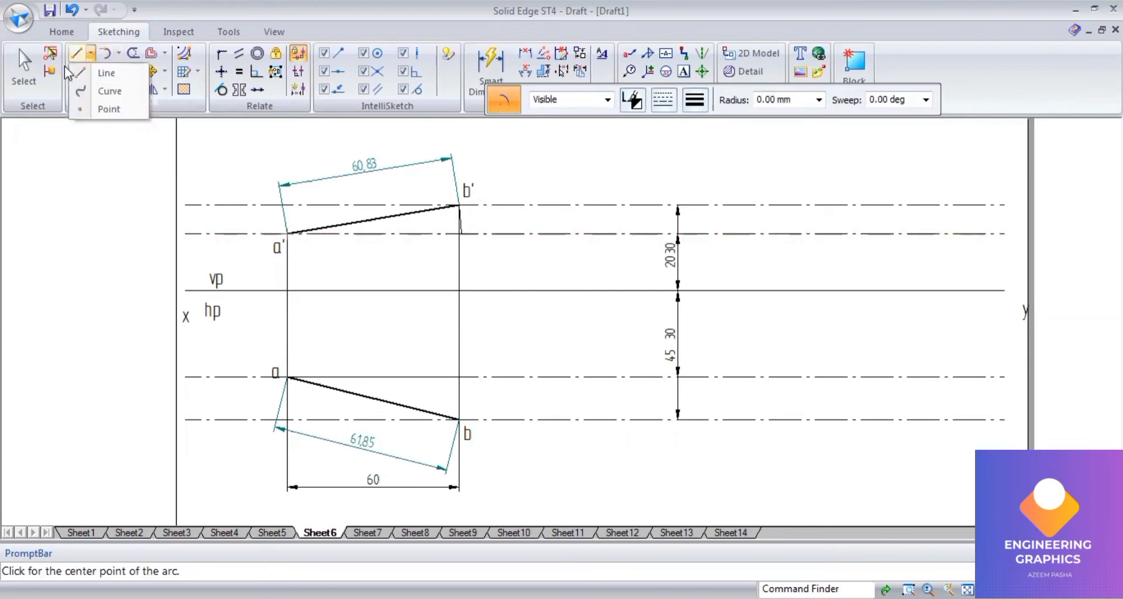
left_click(695, 100)
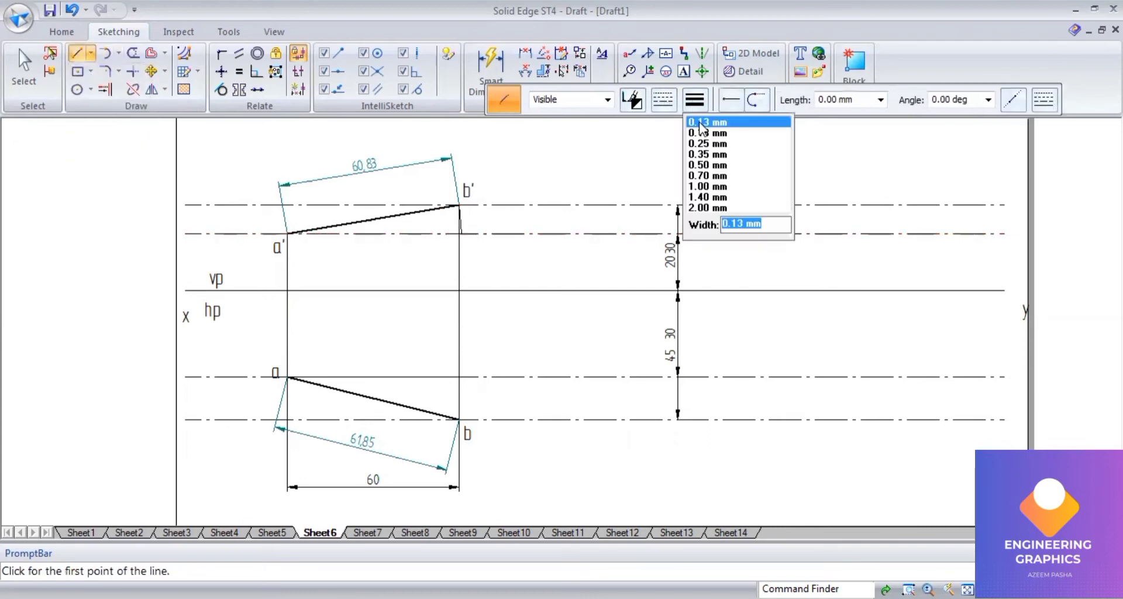
left_click(700, 123)
scroll(461, 232, "up", 2)
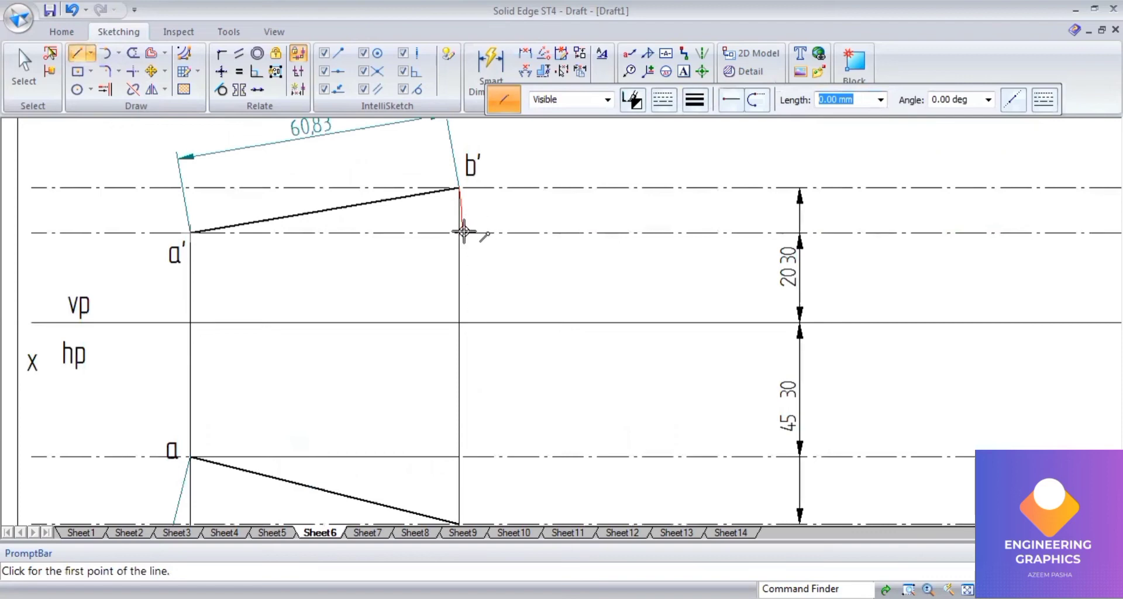
left_click(461, 233)
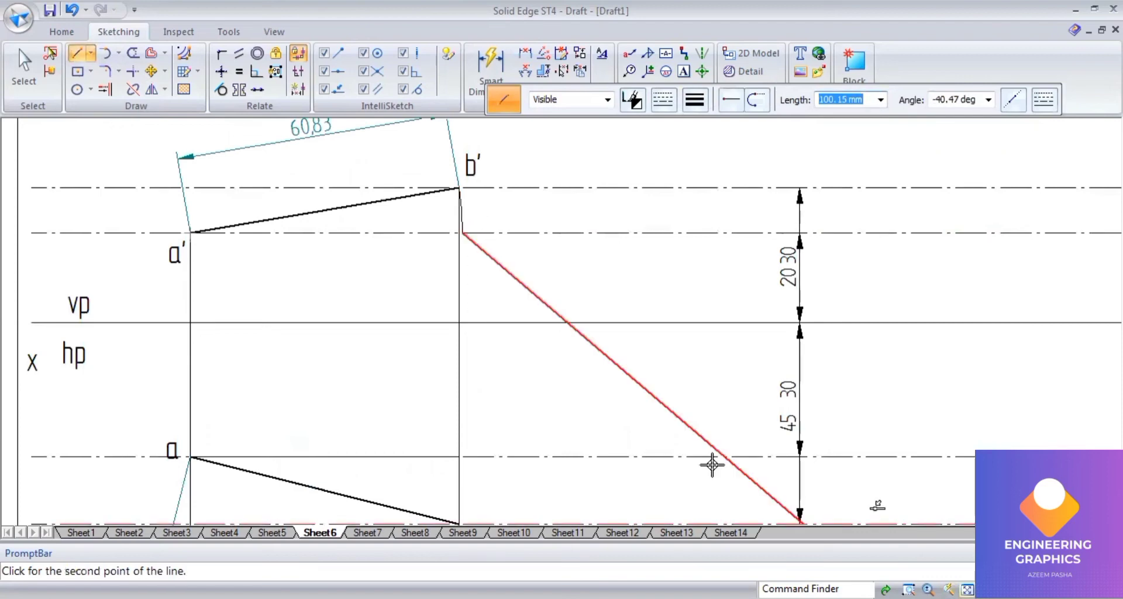
key("ctrl+f")
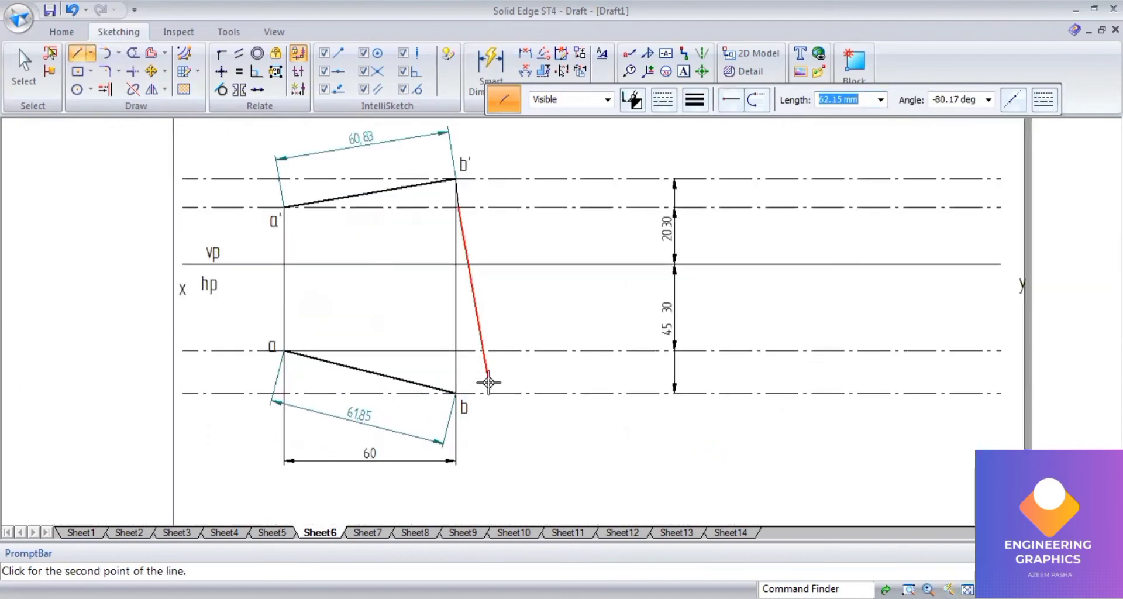
scroll(462, 395, "up", 3)
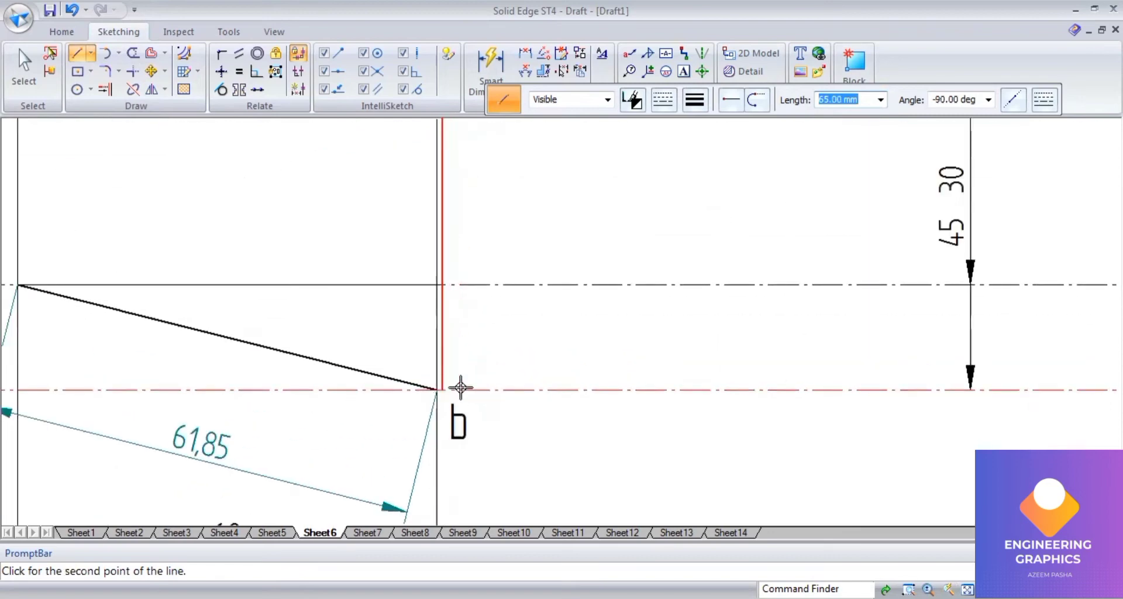
left_click(445, 390)
- Draw a 0.13 mm wide line from the new projector's lower end to point a
scroll(444, 391, "down", 2)
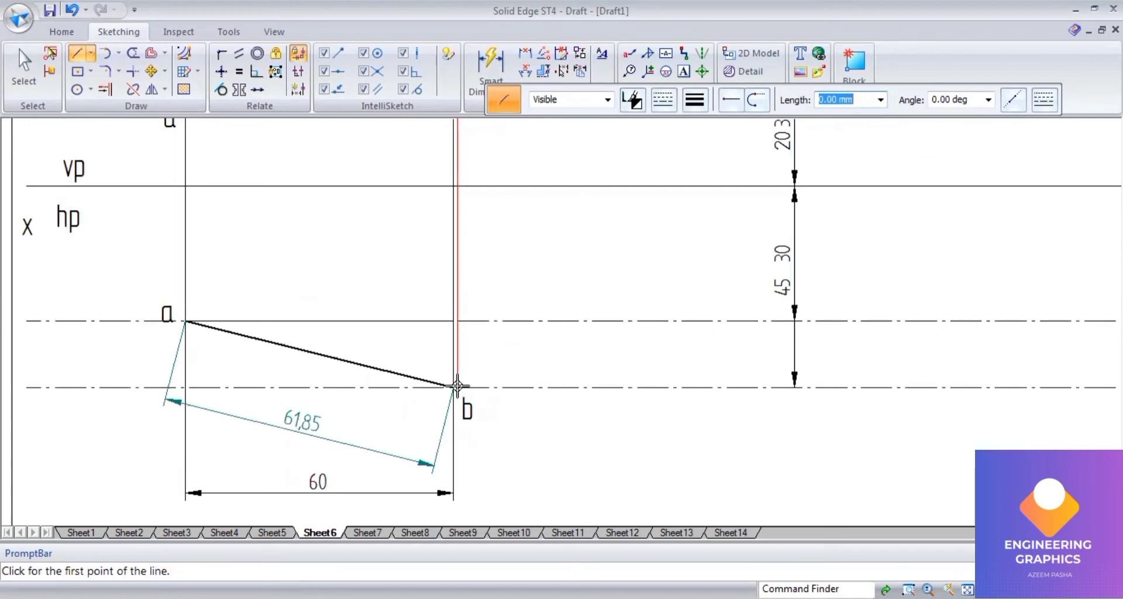
left_click(456, 386)
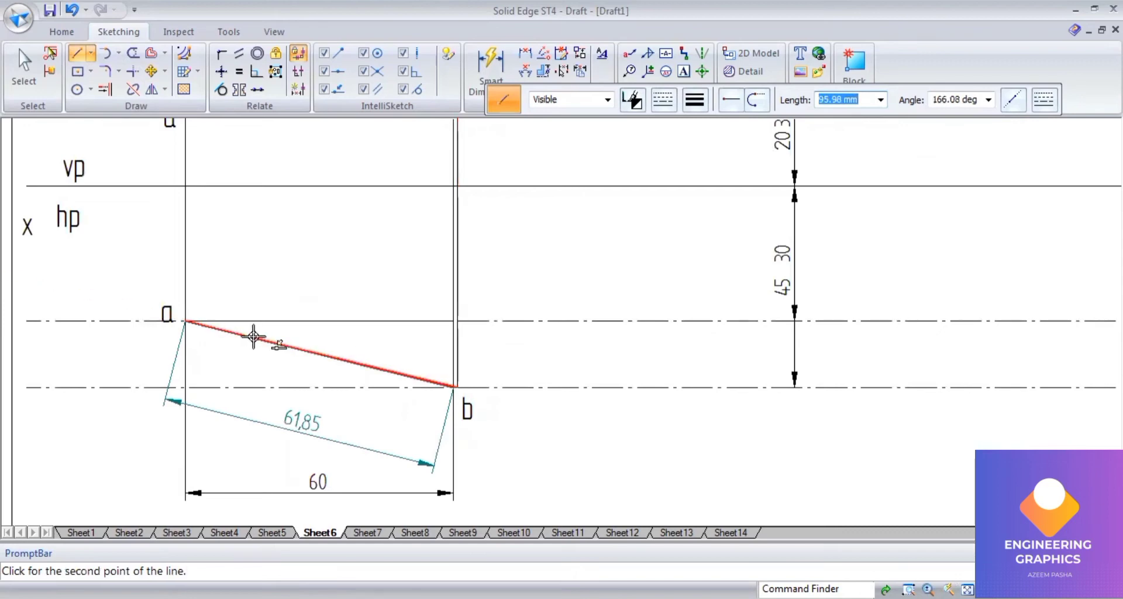
left_click(199, 321)
scroll(369, 390, "up", 4)
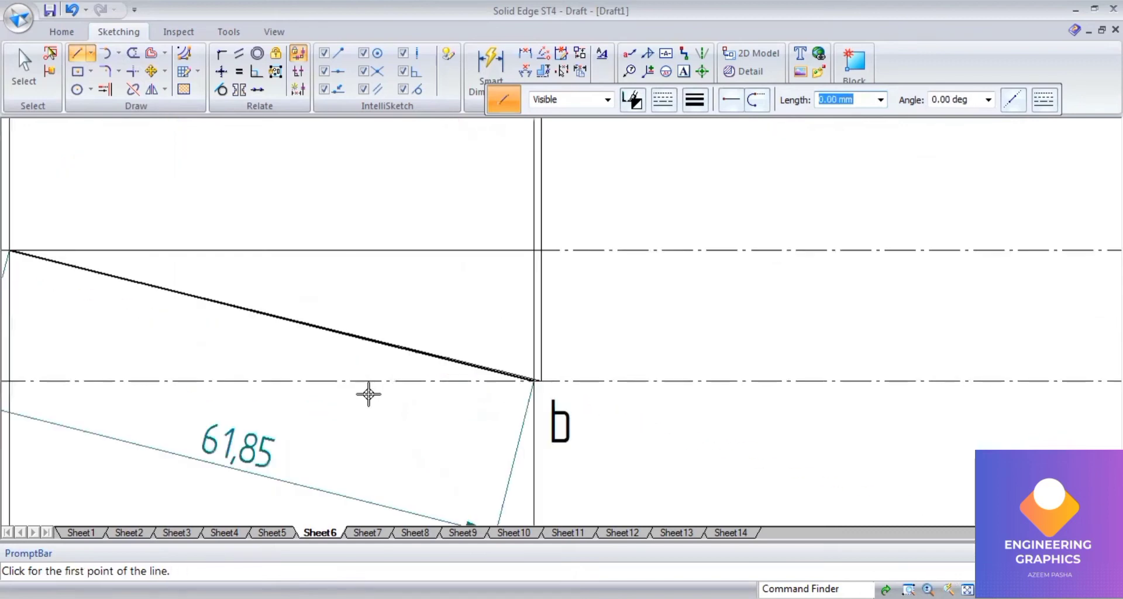
scroll(458, 325, "up", 4)
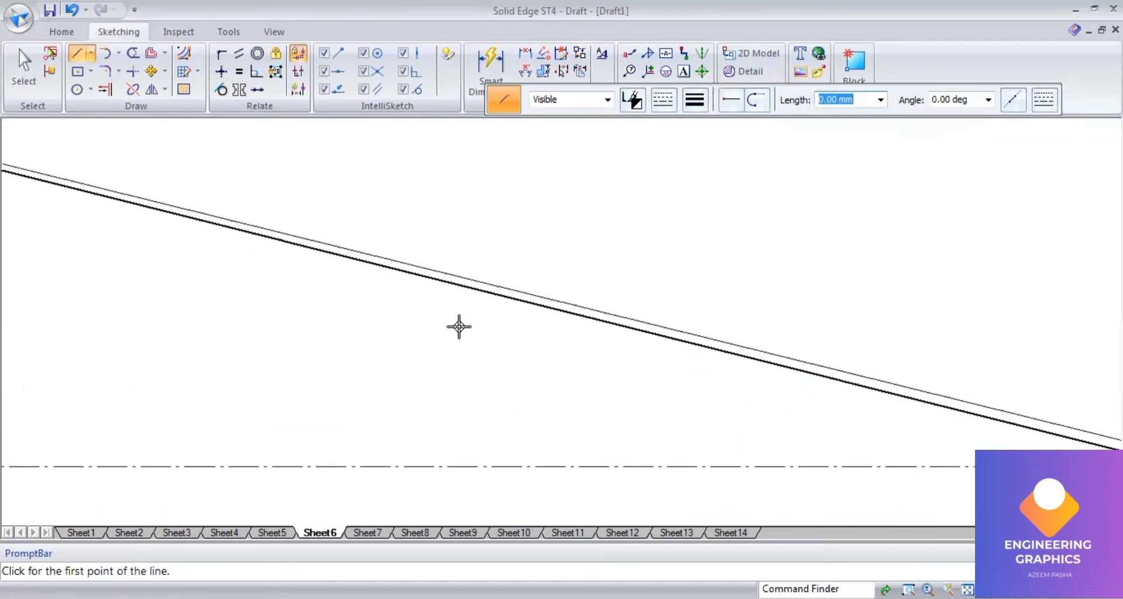
- Dimension the length of the thin line from a to the new projector, placing it below the 60 mm dimension
left_click(544, 71)
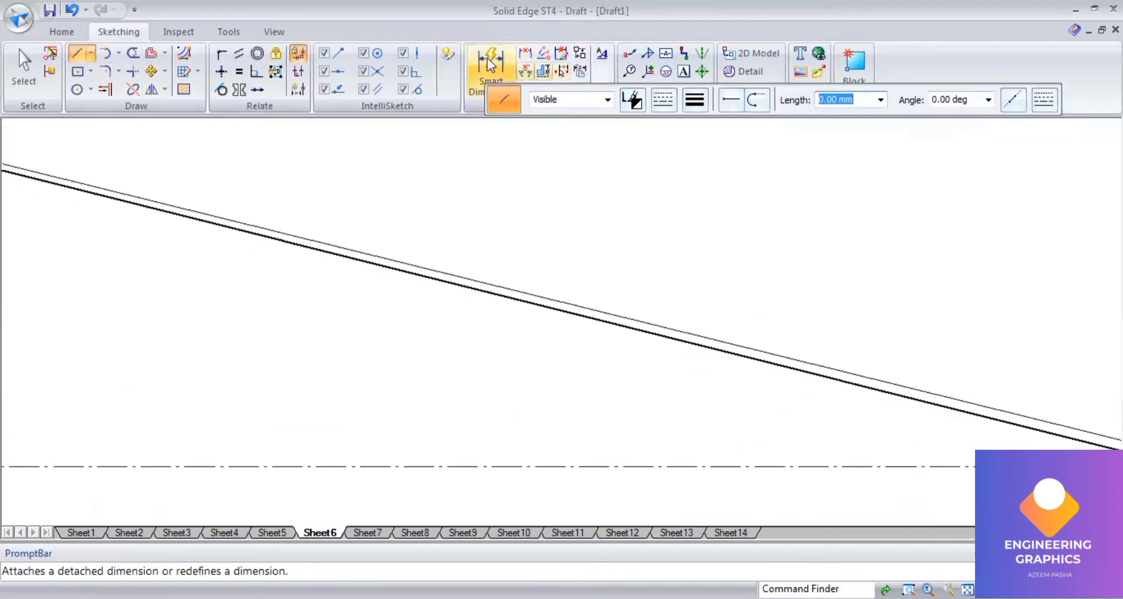
left_click(714, 336)
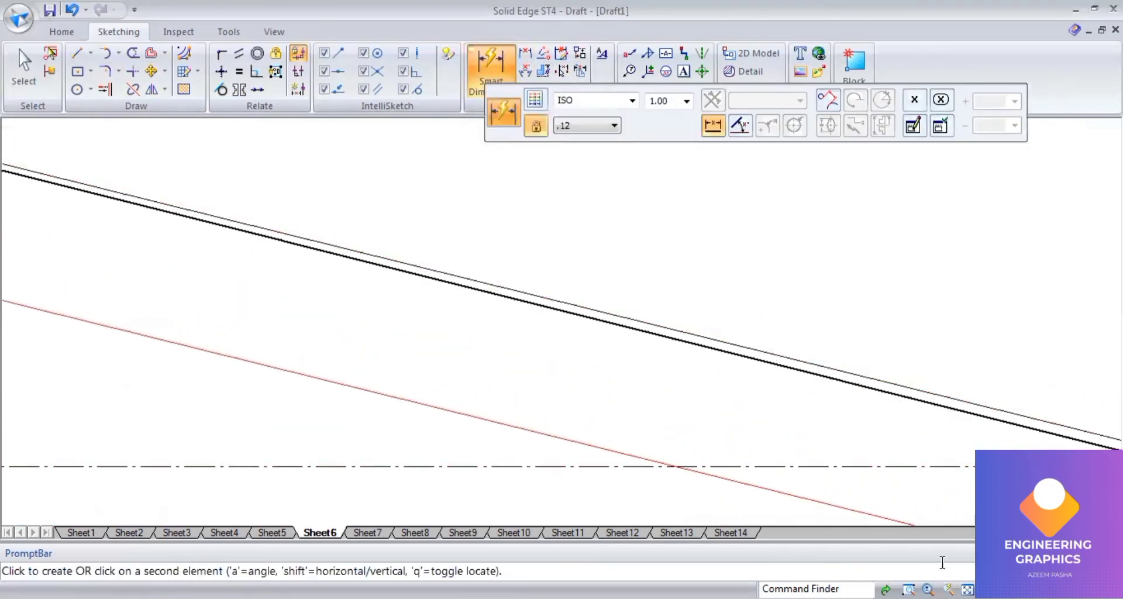
scroll(467, 455, "down", 4)
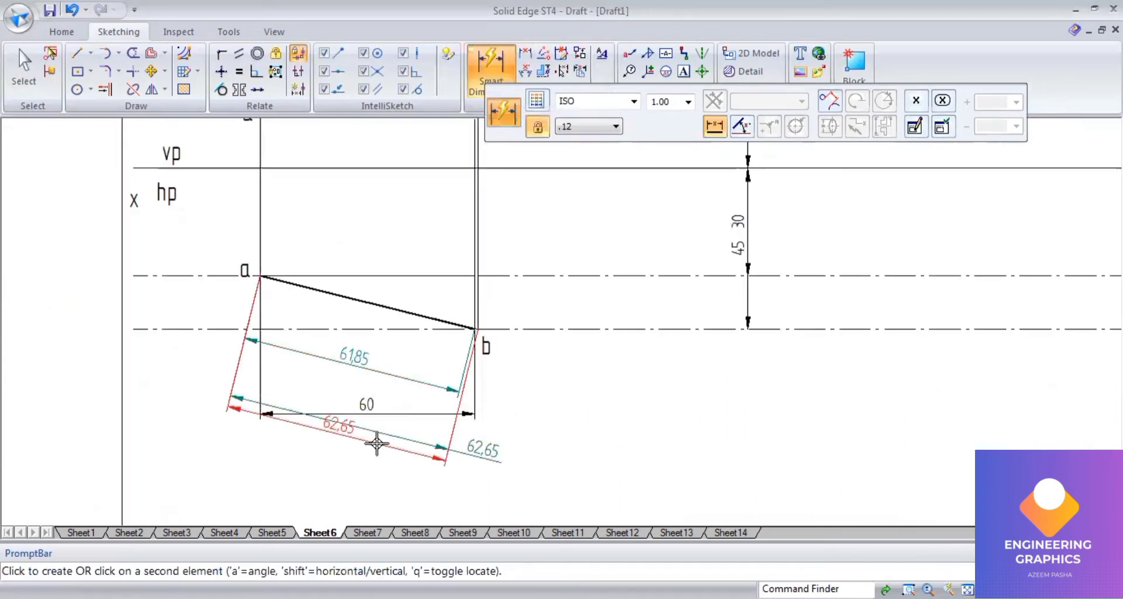
left_click(362, 428)
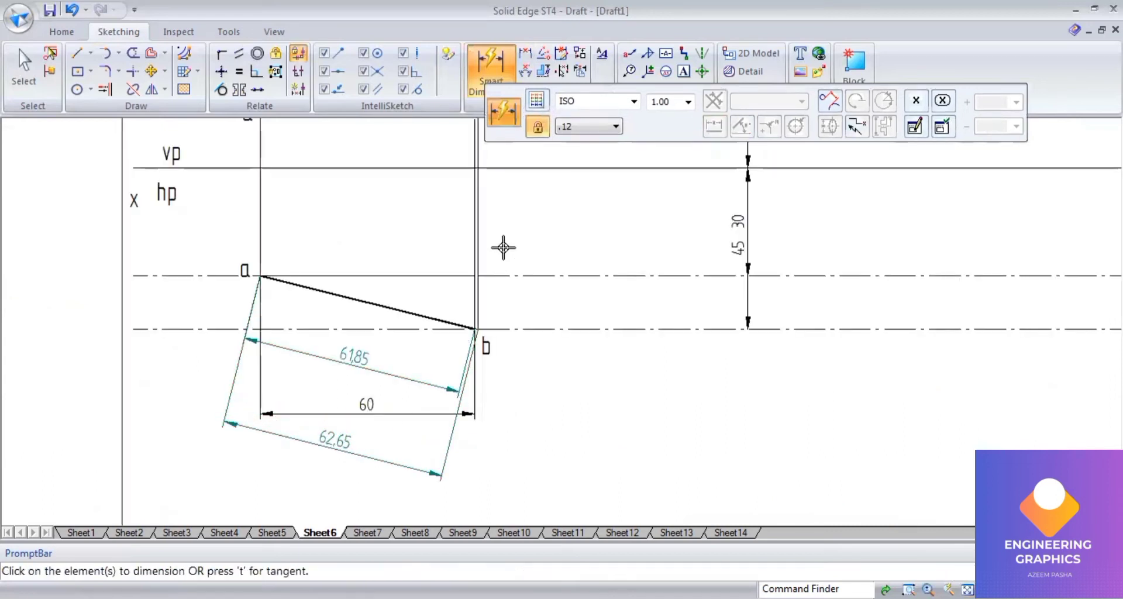
- Draw an arc centred at a from b up to the horizontal line through a
scroll(504, 245, "down", 1)
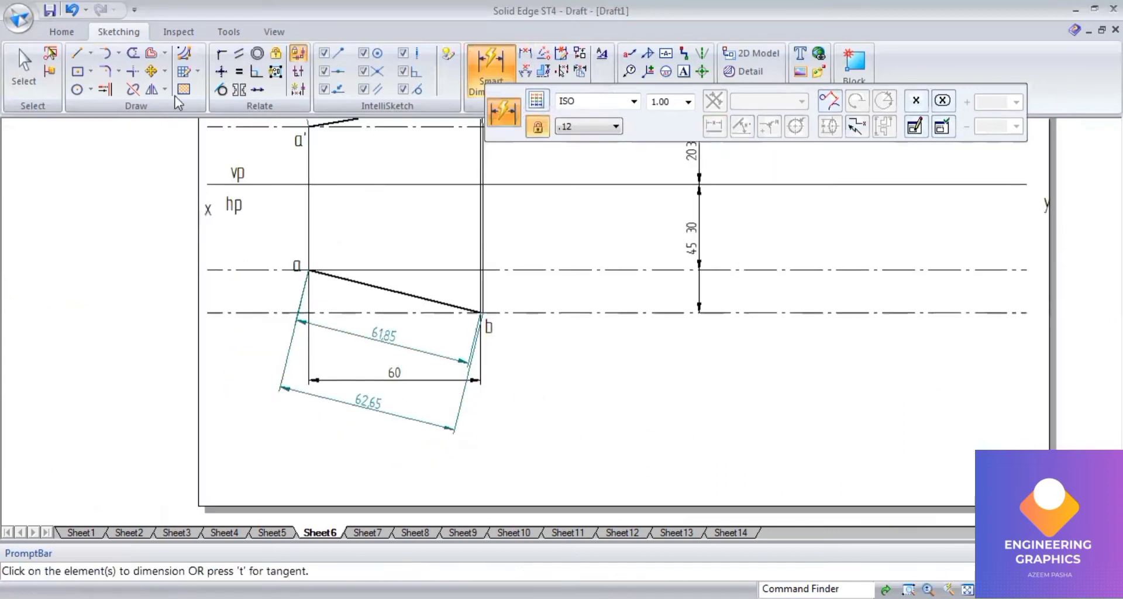
left_click(117, 54)
left_click(117, 113)
scroll(376, 250, "up", 5)
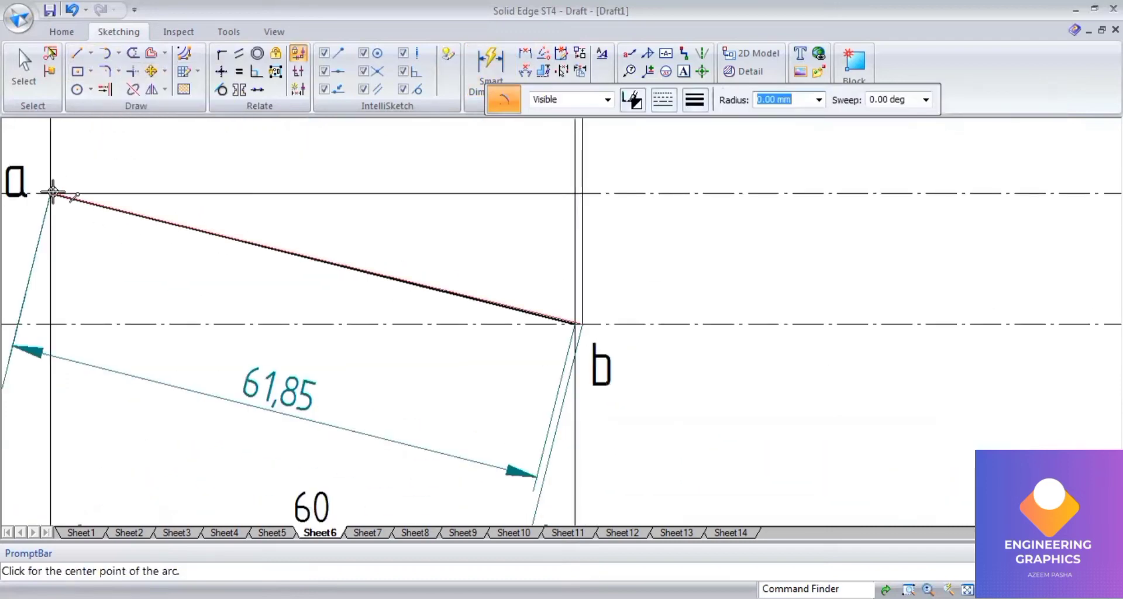
left_click(49, 194)
scroll(585, 319, "up", 4)
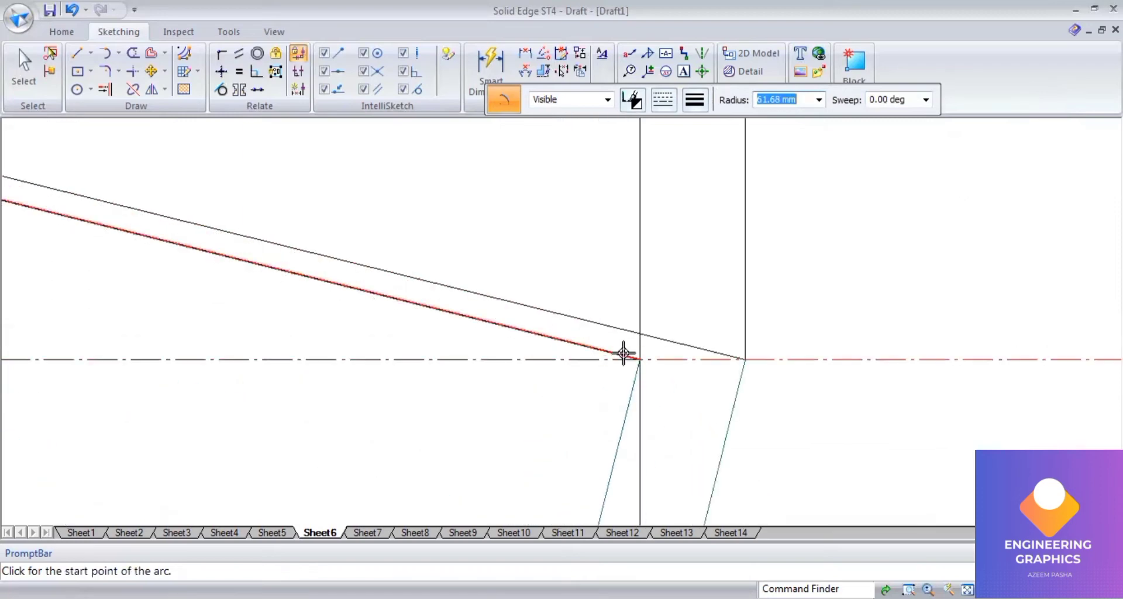
left_click(641, 359)
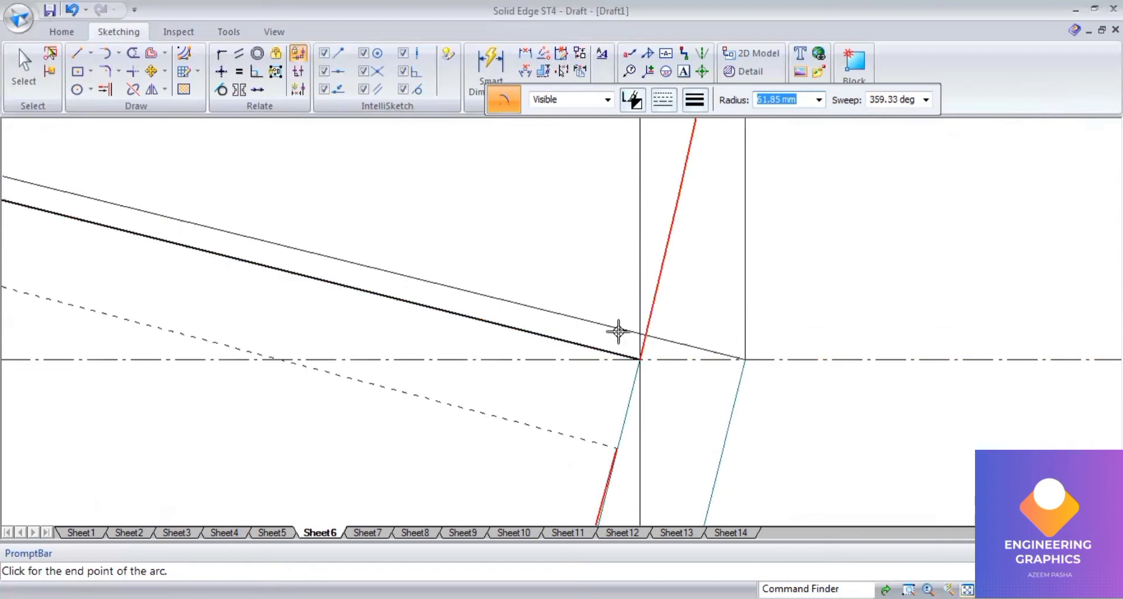
scroll(489, 351, "down", 4)
scroll(469, 366, "up", 2)
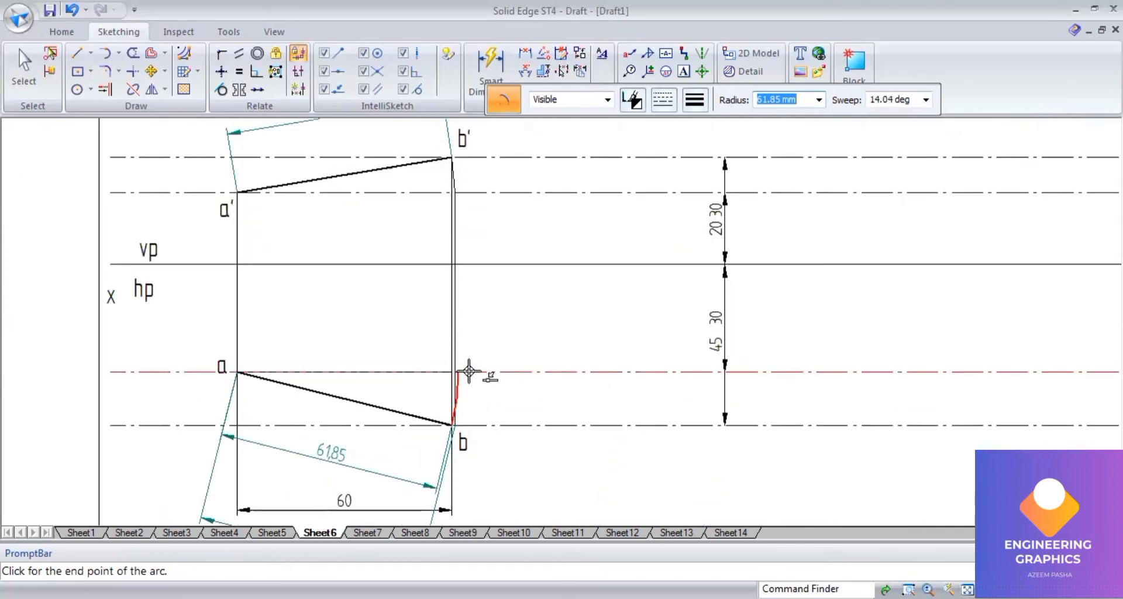
left_click(469, 371)
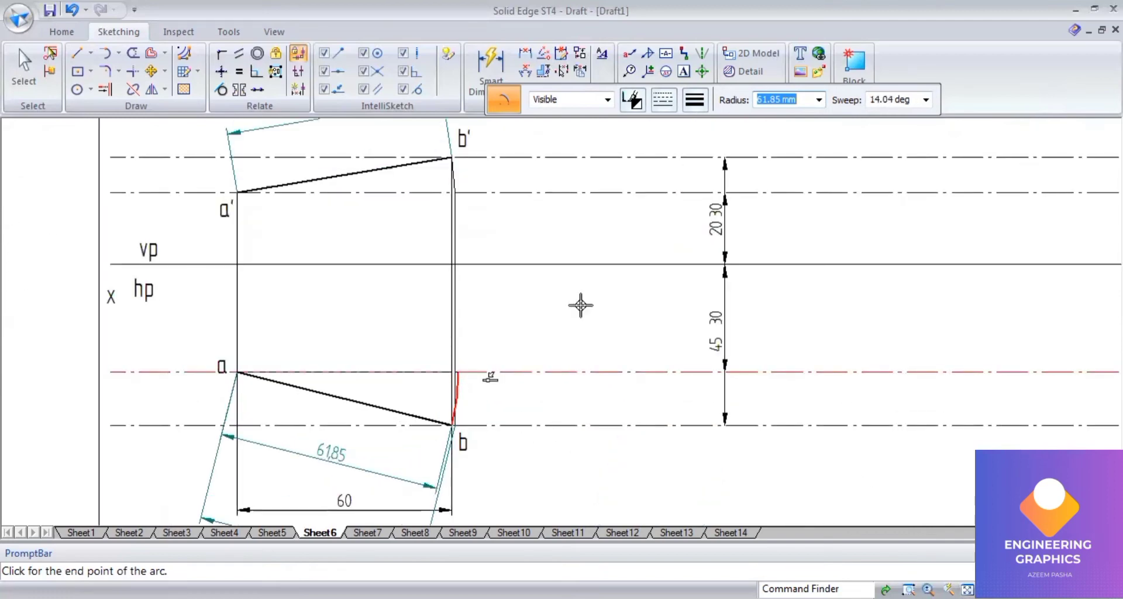
- Draw a 0.13 mm wide projector from the arc's end up to the horizontal line through b', and continue the line to a'
left_click(75, 54)
left_click(694, 100)
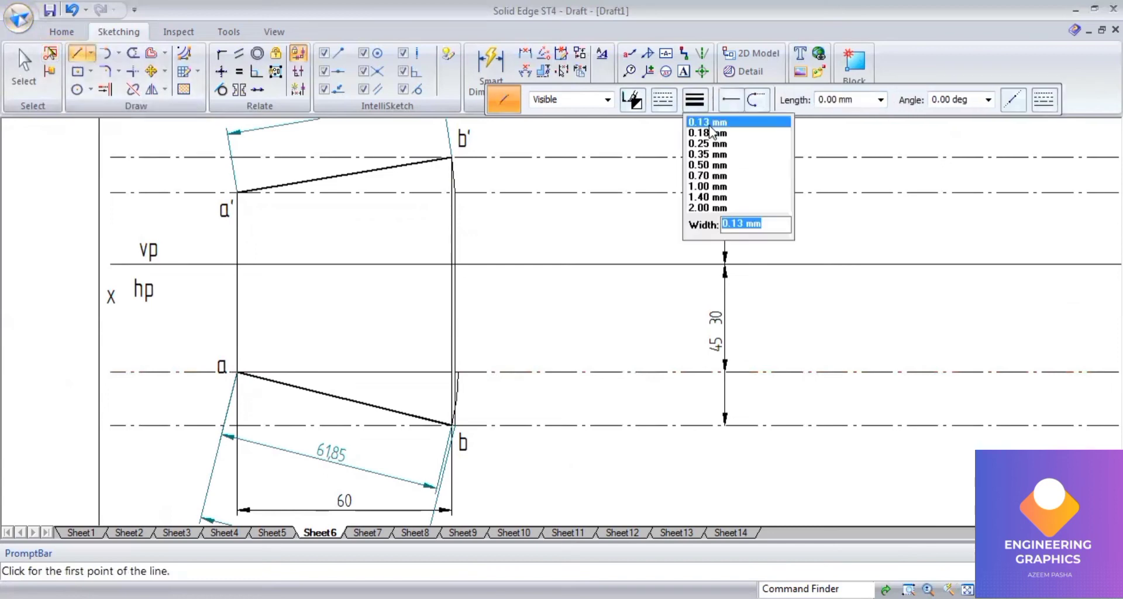
left_click(713, 123)
scroll(461, 377, "up", 2)
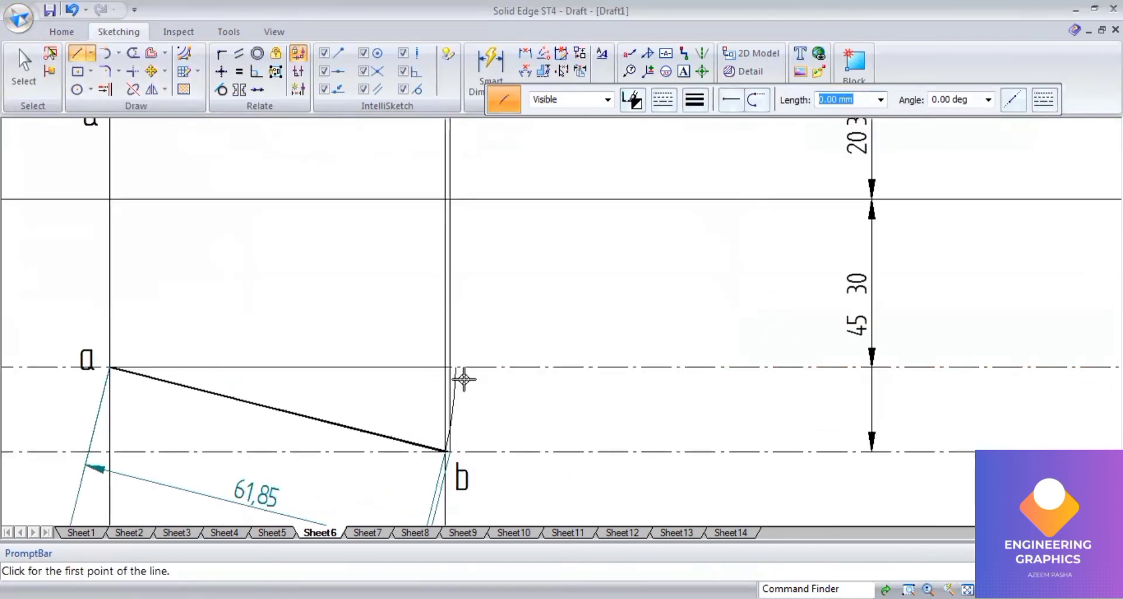
left_click(455, 366)
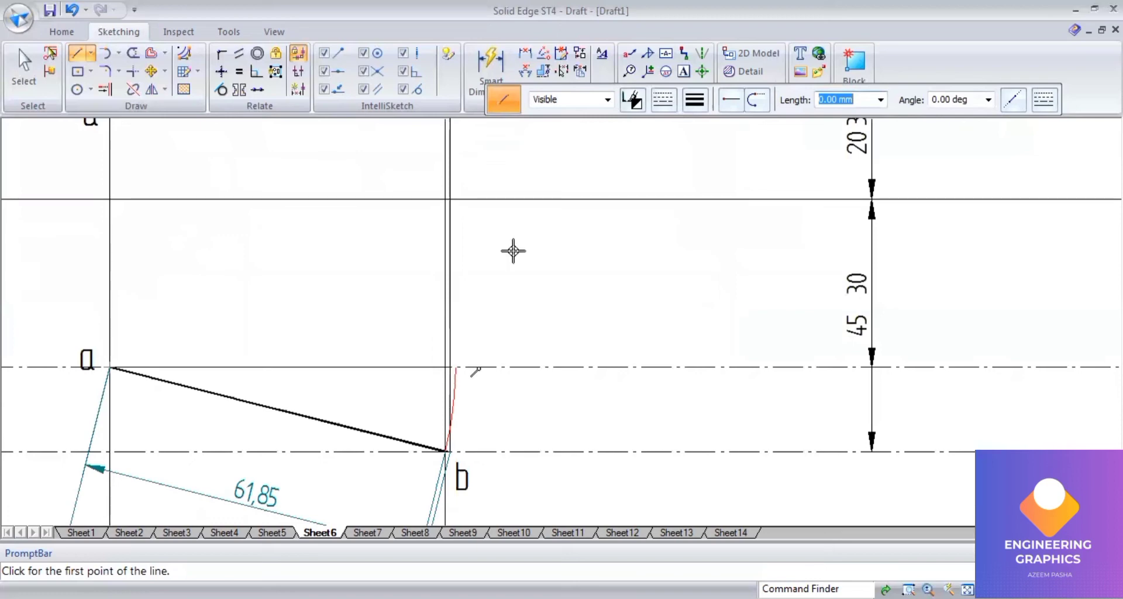
key("ctrl+shift+f")
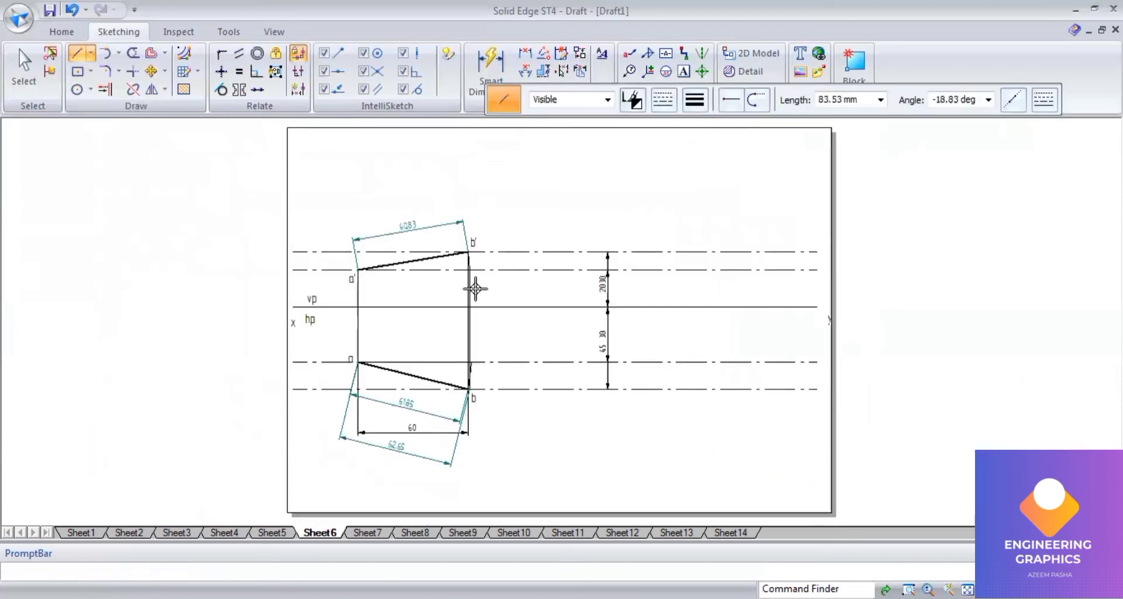
scroll(474, 274, "up", 5)
scroll(471, 259, "up", 5)
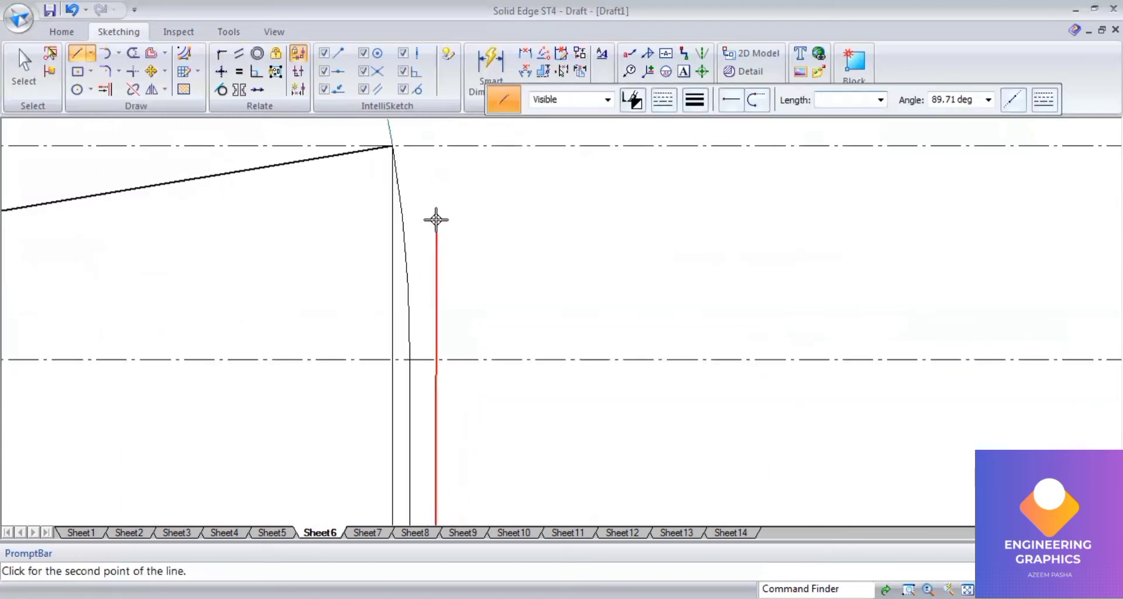
left_click(432, 146)
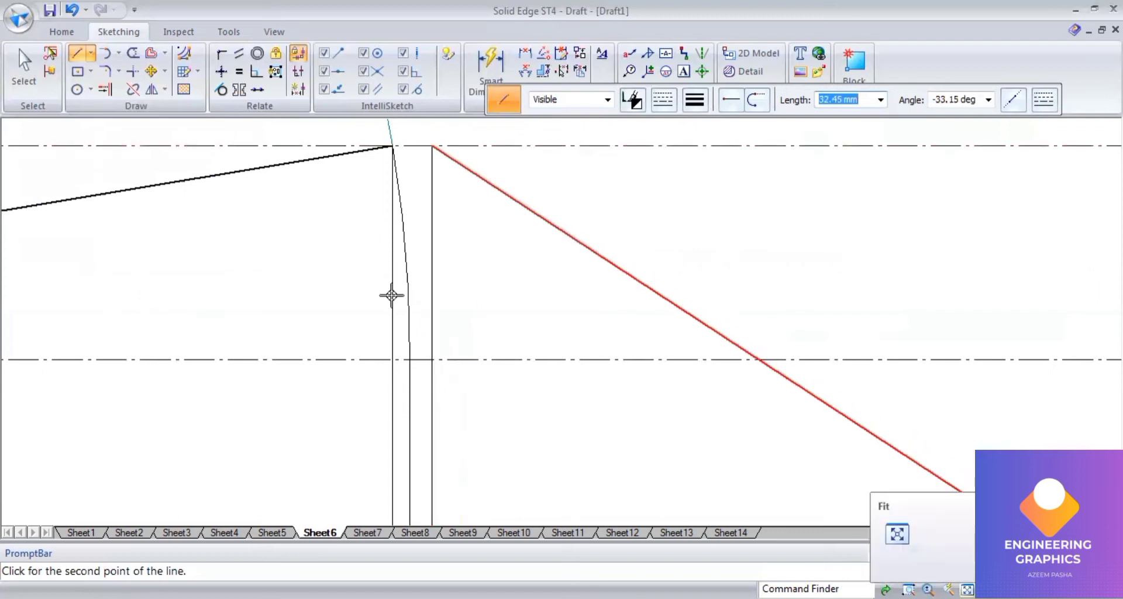
scroll(392, 295, "down", 4)
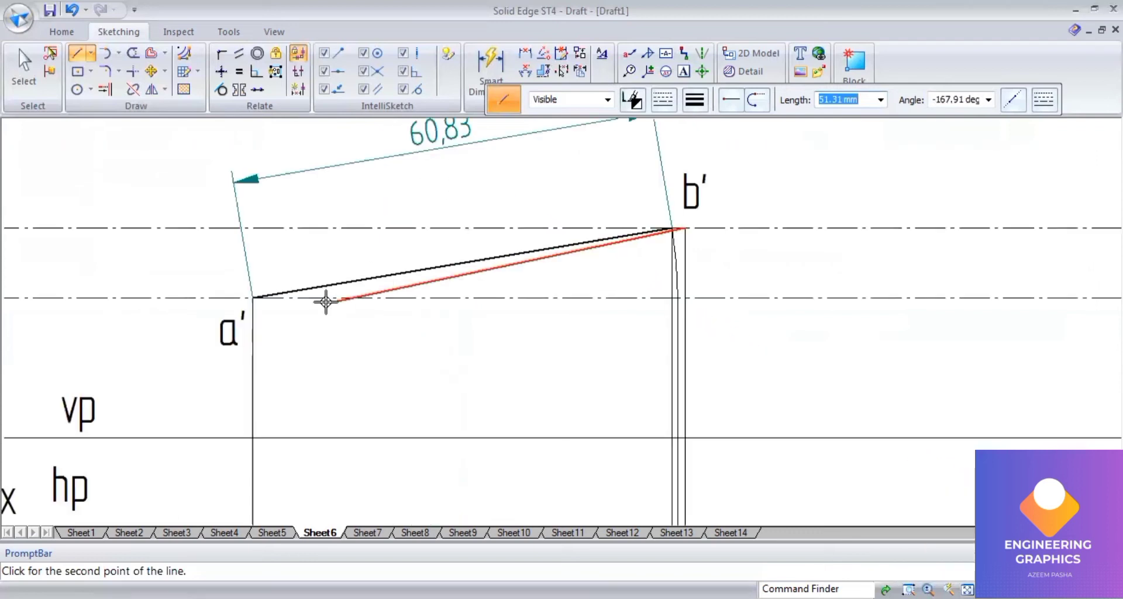
left_click(255, 299)
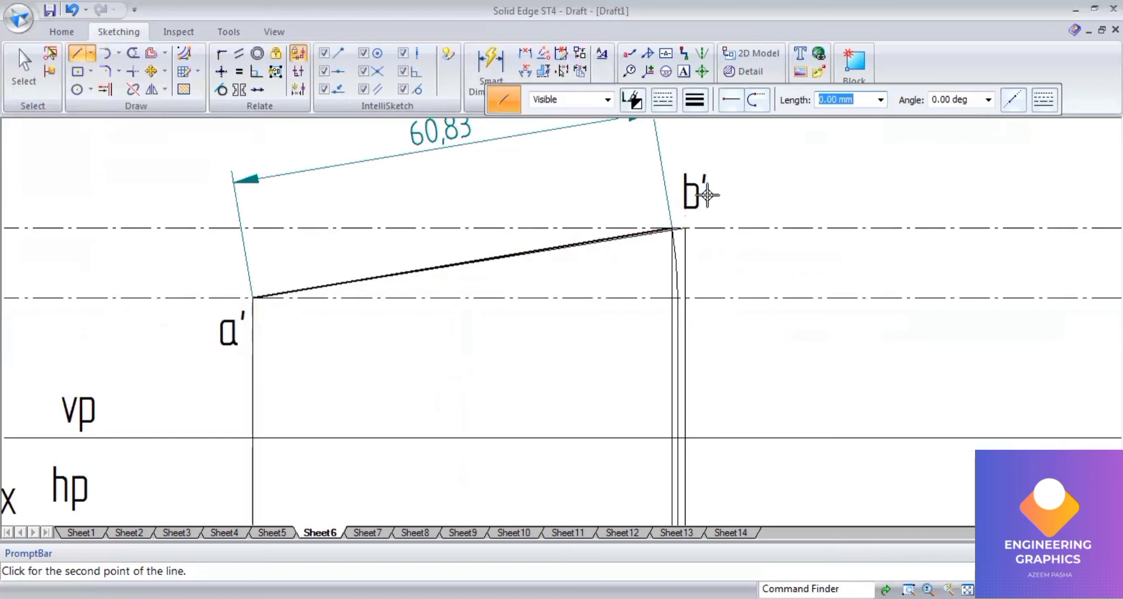
- Label the new projector's upper end b1' and add the label b2 above b
left_click(683, 71)
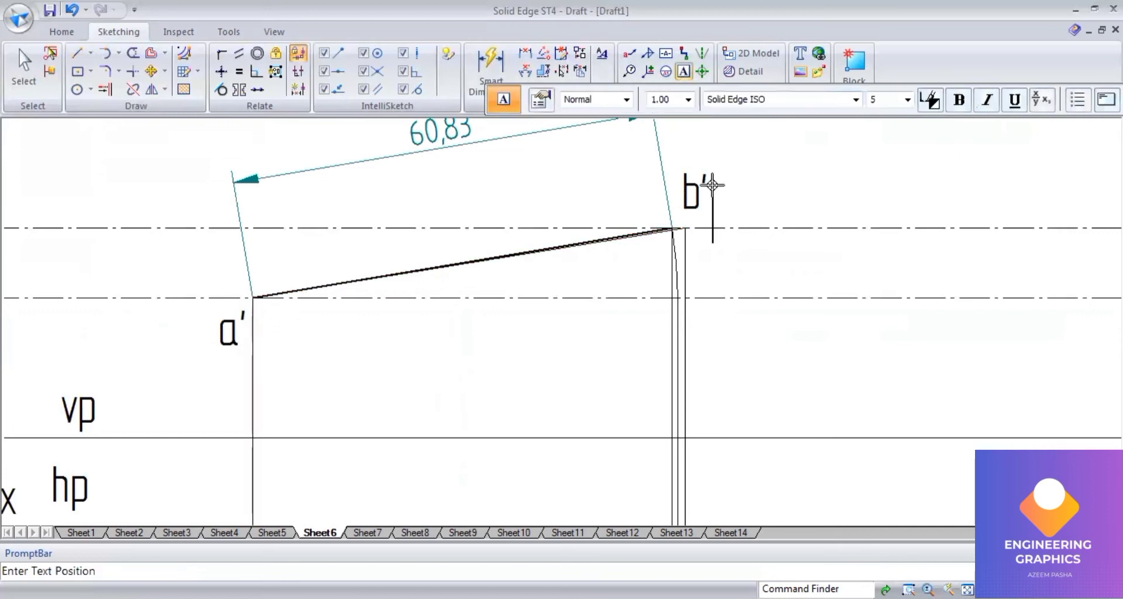
left_click(712, 185)
type("b1'")
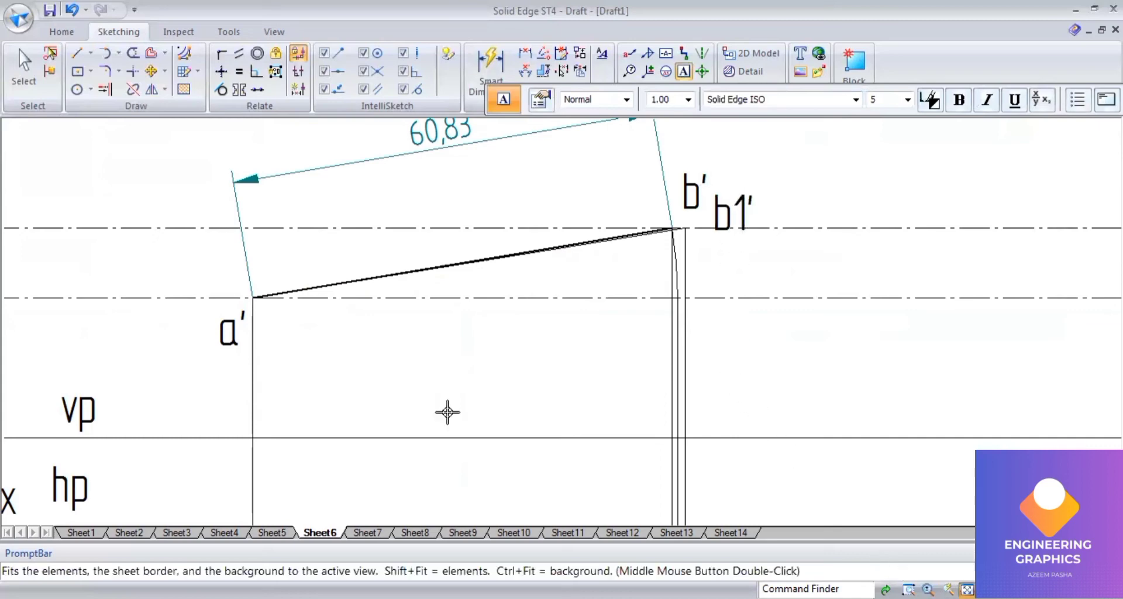
scroll(619, 402, "up", 3)
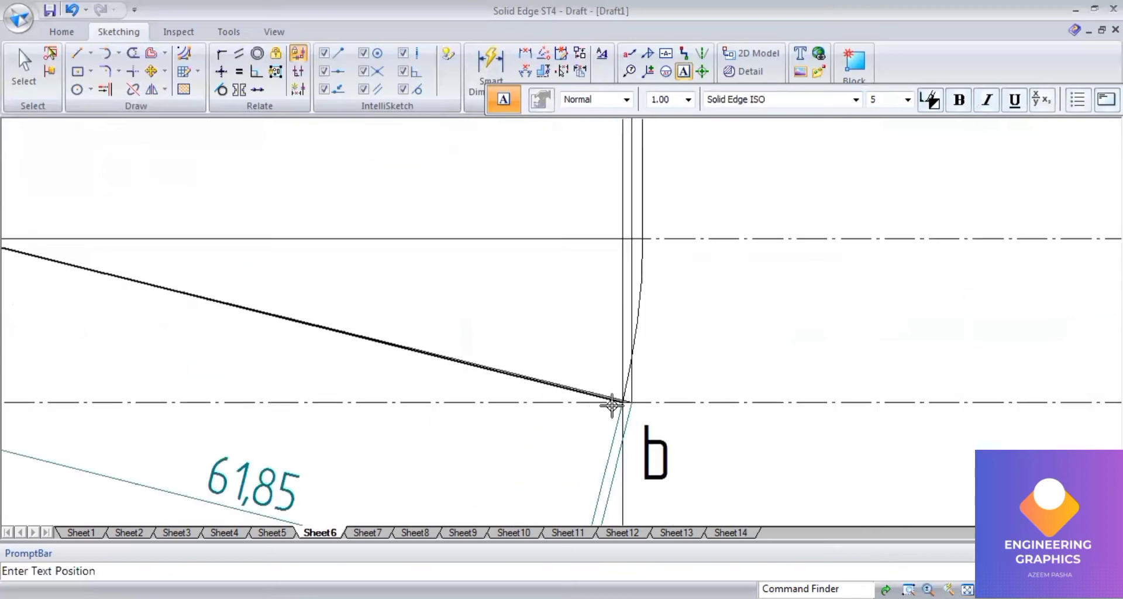
left_click(655, 317)
type("b2")
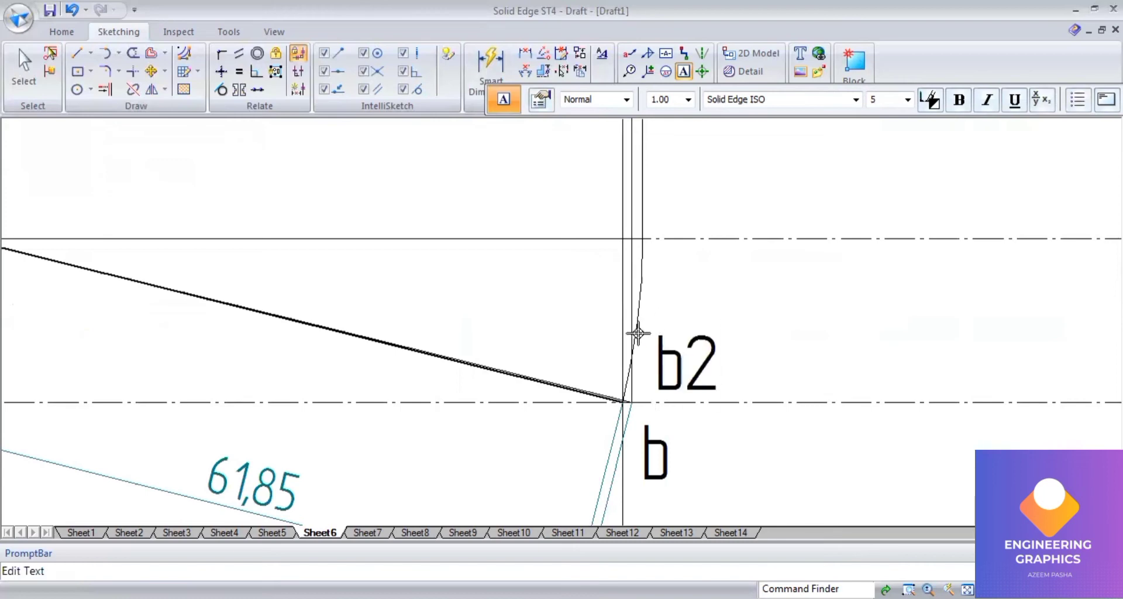
- Dimension the length of the thin line from a' to b1', placing it above the 60,83 dimension
scroll(674, 409, "down", 3)
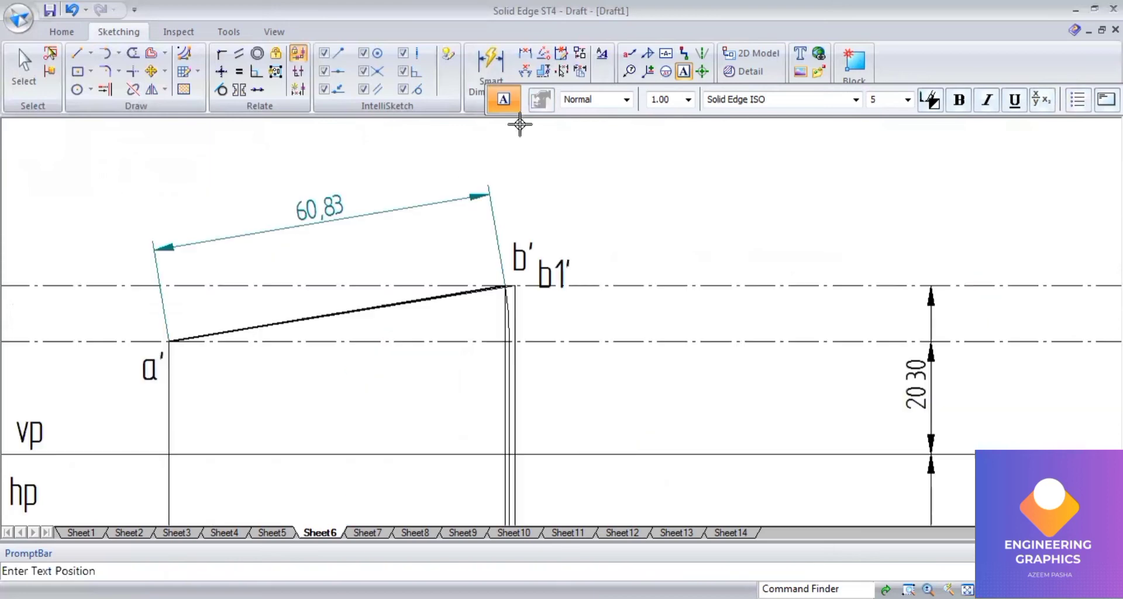
left_click(497, 63)
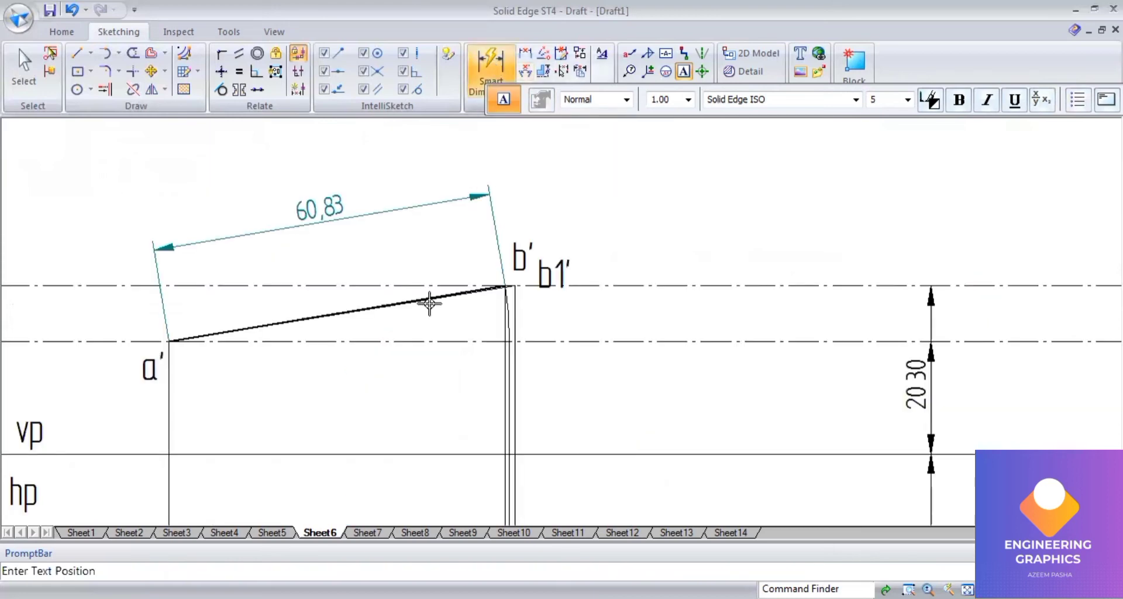
scroll(430, 304, "up", 3)
left_click(472, 270)
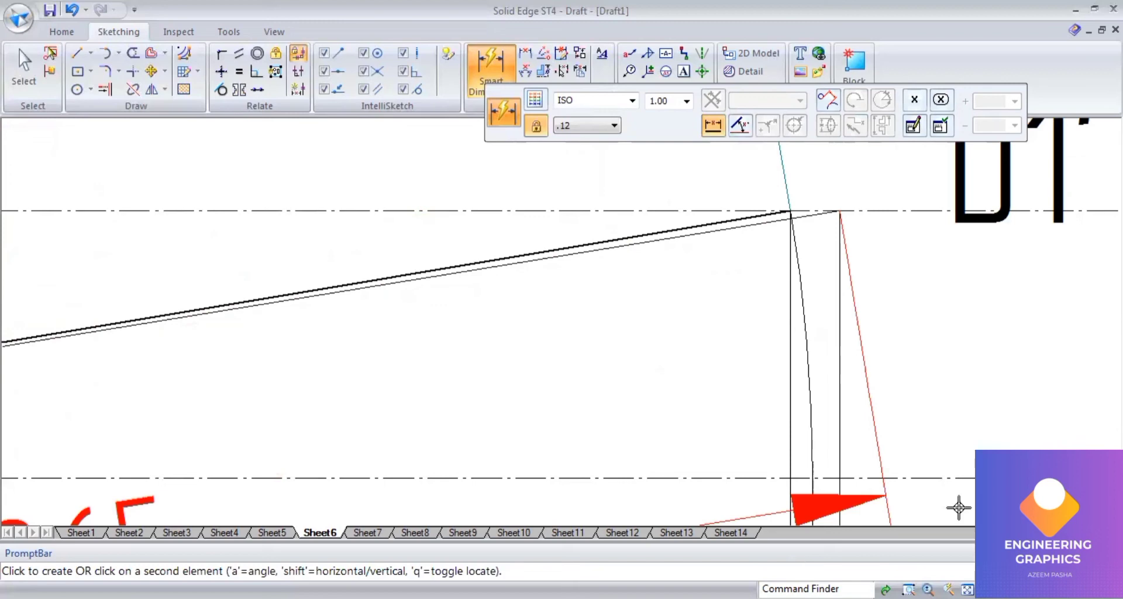
key("ctrl+f")
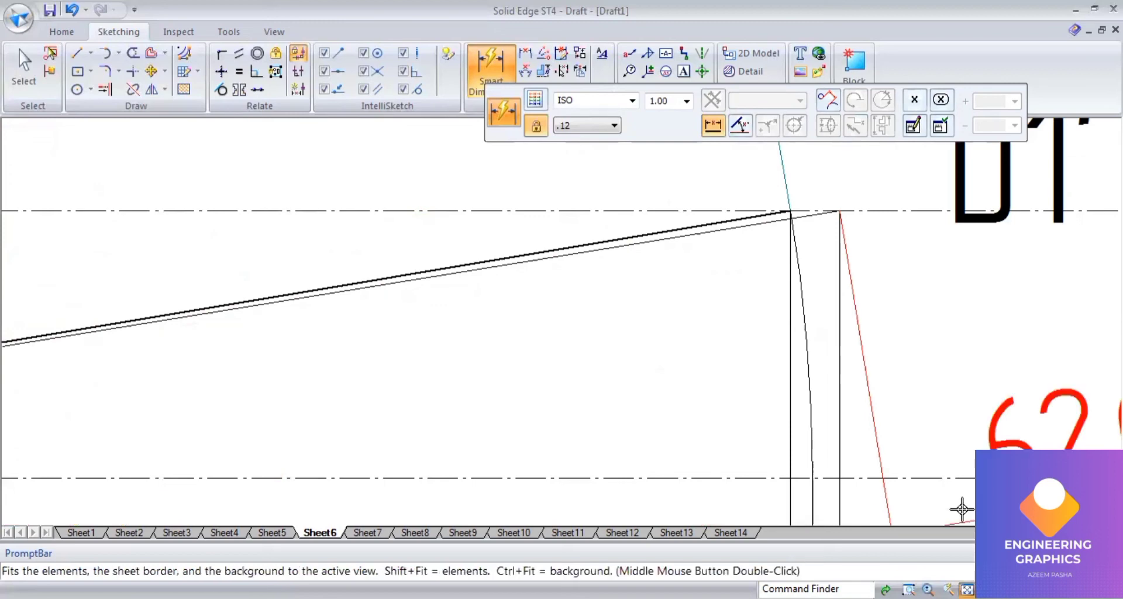
left_click(388, 190)
scroll(431, 258, "up", 3)
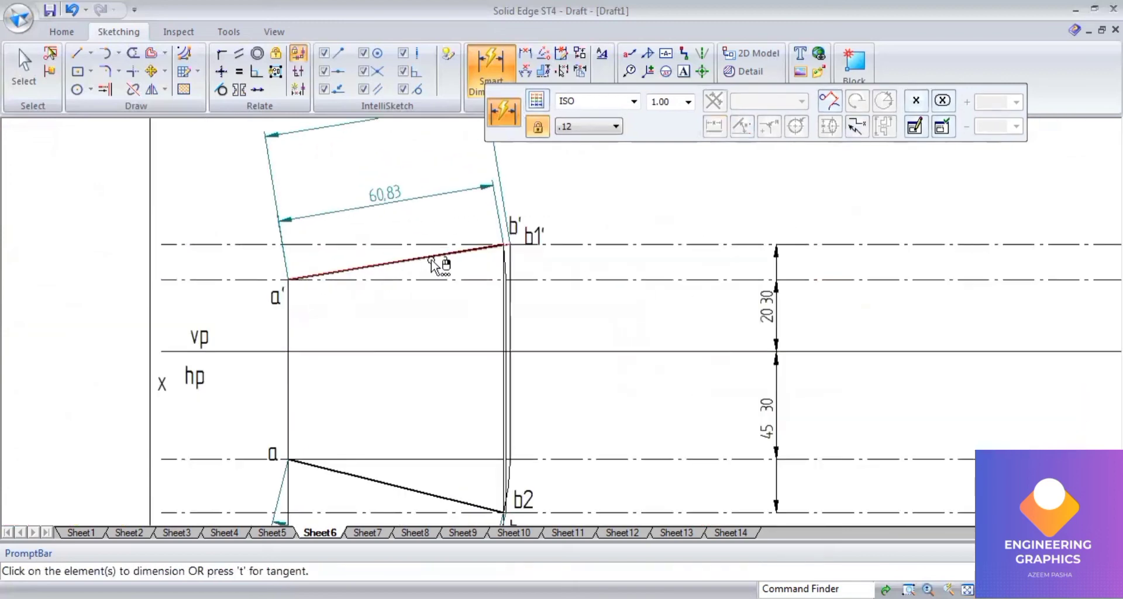
scroll(389, 166, "up", 1)
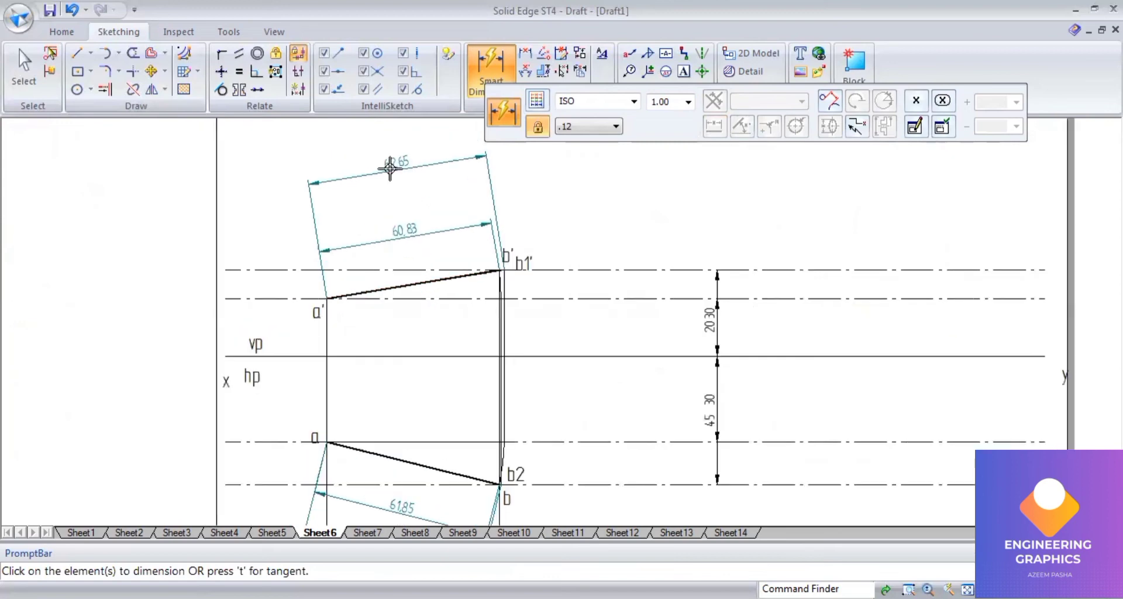
- Add an angle dimension between line a'b' and the horizontal line through a'
left_click(525, 72)
scroll(426, 286, "up", 5)
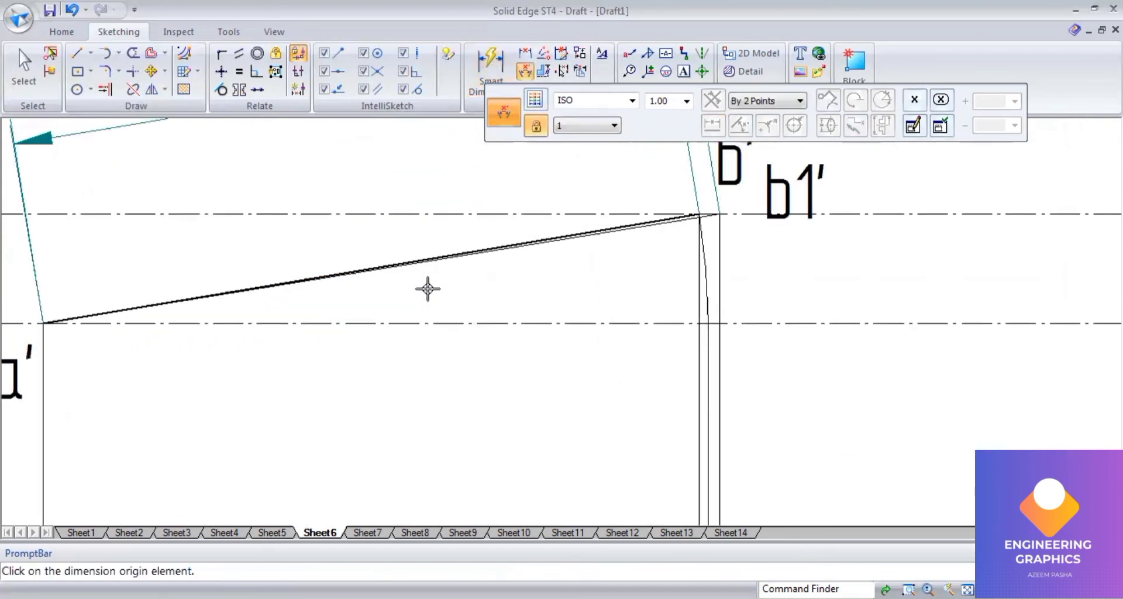
scroll(387, 274, "up", 1)
scroll(404, 276, "up", 3)
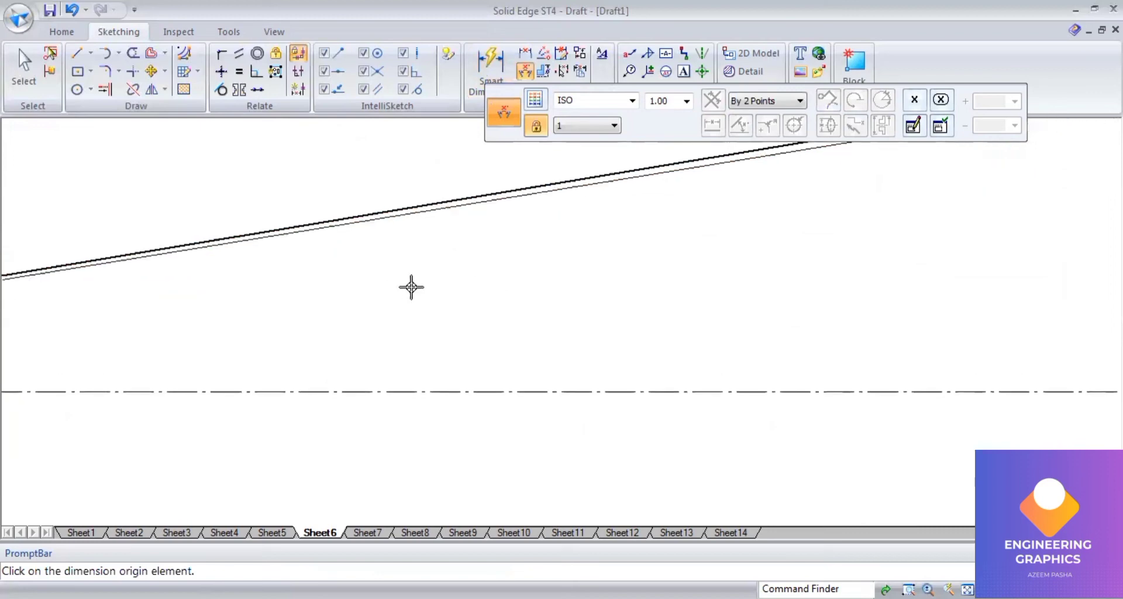
left_click(389, 203)
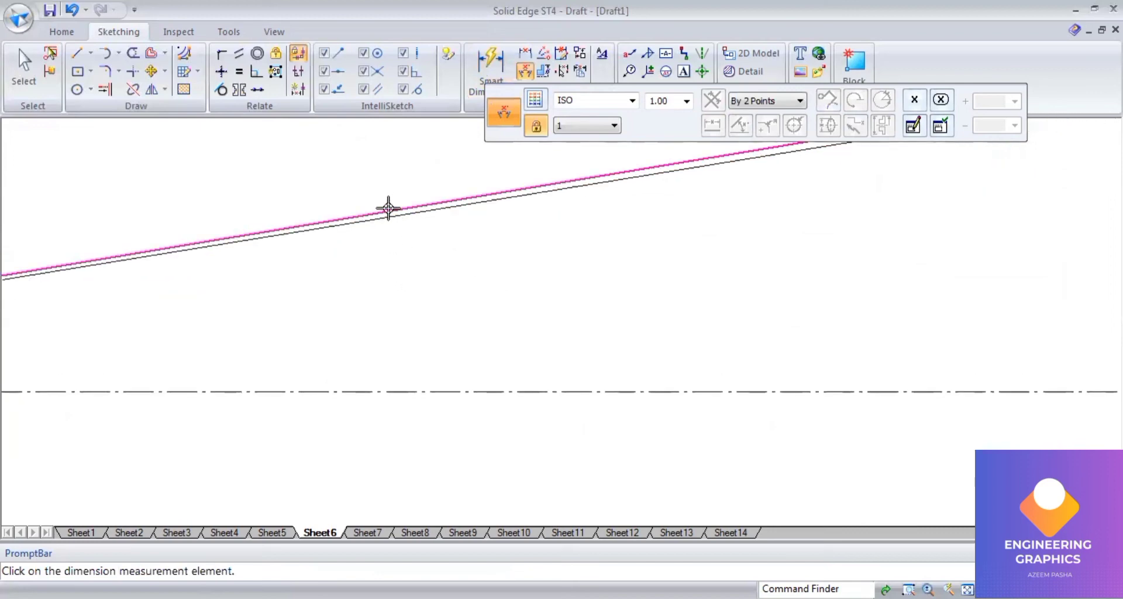
left_click(382, 390)
left_click(392, 352)
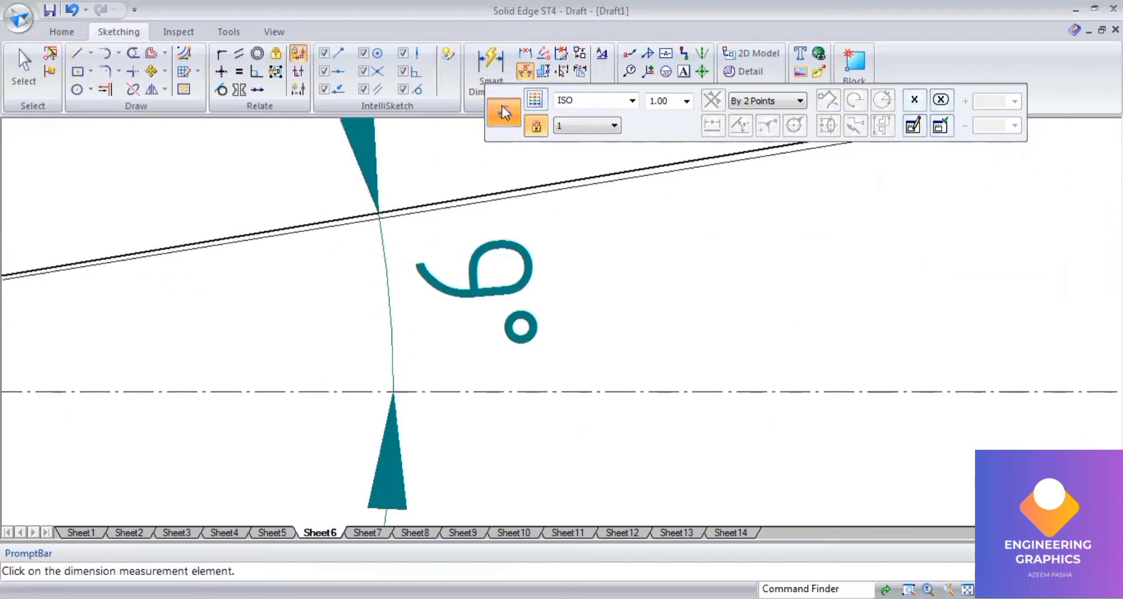
- Try to add another angle dimension between the thin line a'b1' and the horizontal line through a'
left_click(523, 74)
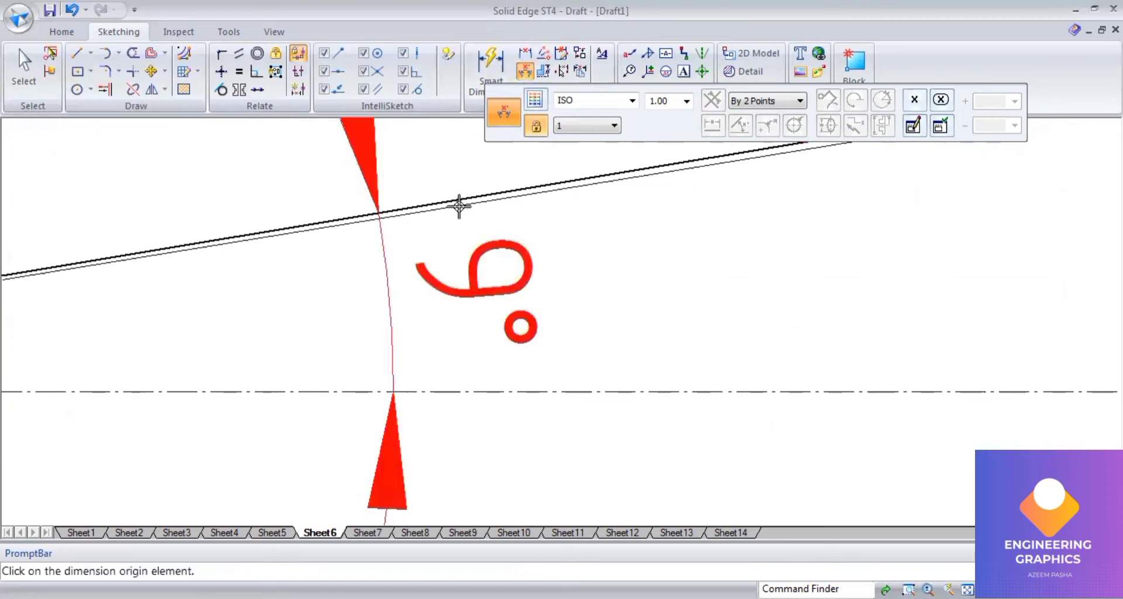
scroll(468, 218, "up", 2)
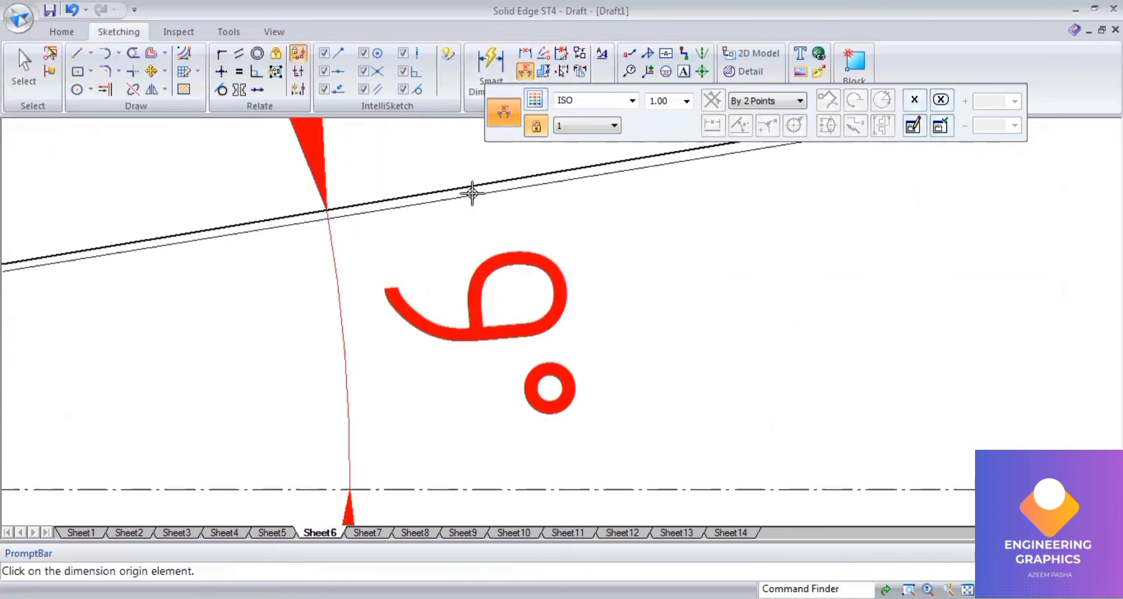
left_click(521, 489)
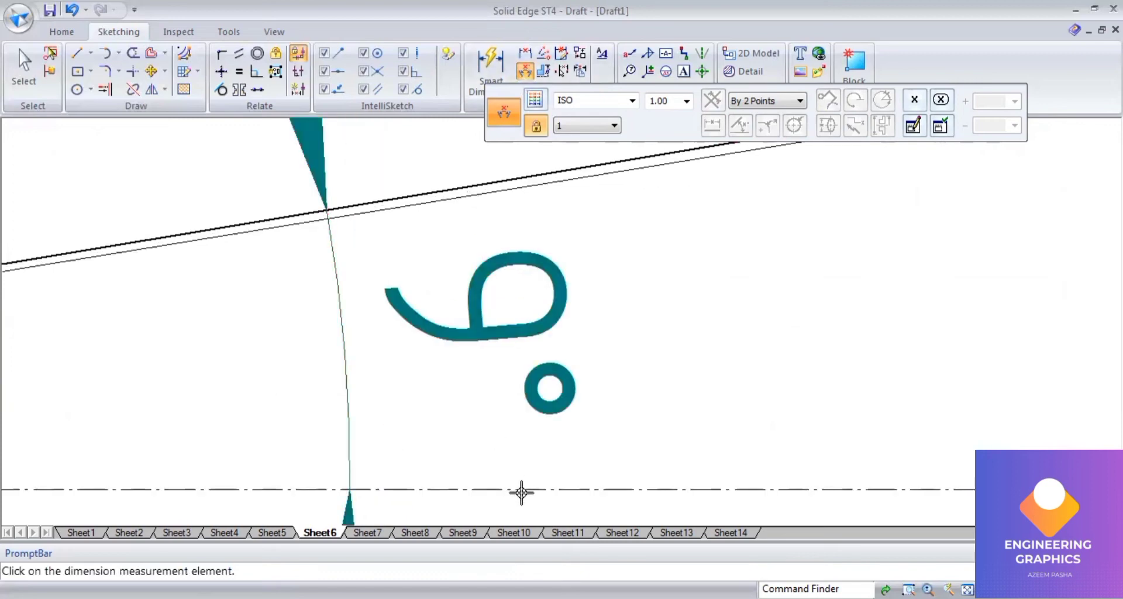
left_click(522, 75)
left_click(600, 491)
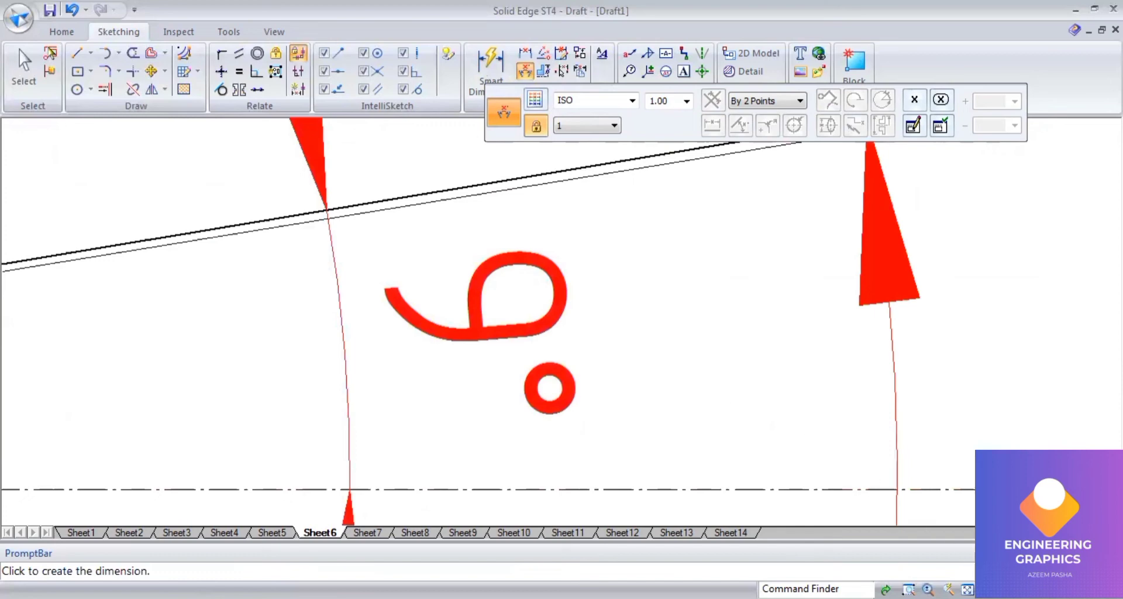
left_click(546, 309)
scroll(546, 310, "down", 5)
scroll(447, 260, "up", 5)
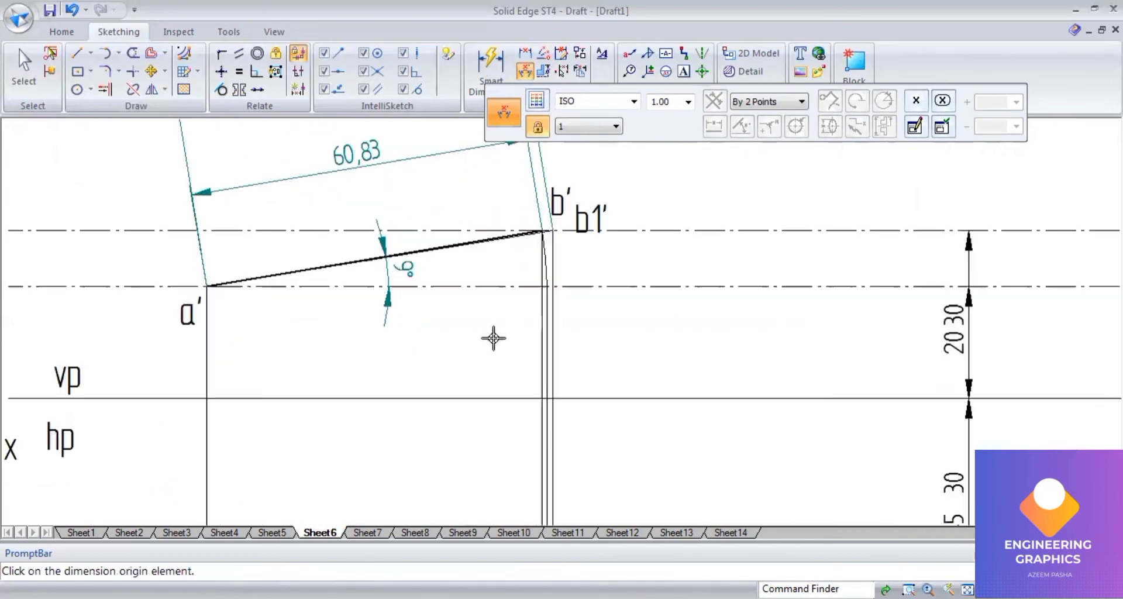
- Switch to the question bank PDF in Adobe Acrobat Reader and check question 1 under "Projections of lines"
scroll(493, 338, "up", 2)
scroll(477, 256, "down", 2)
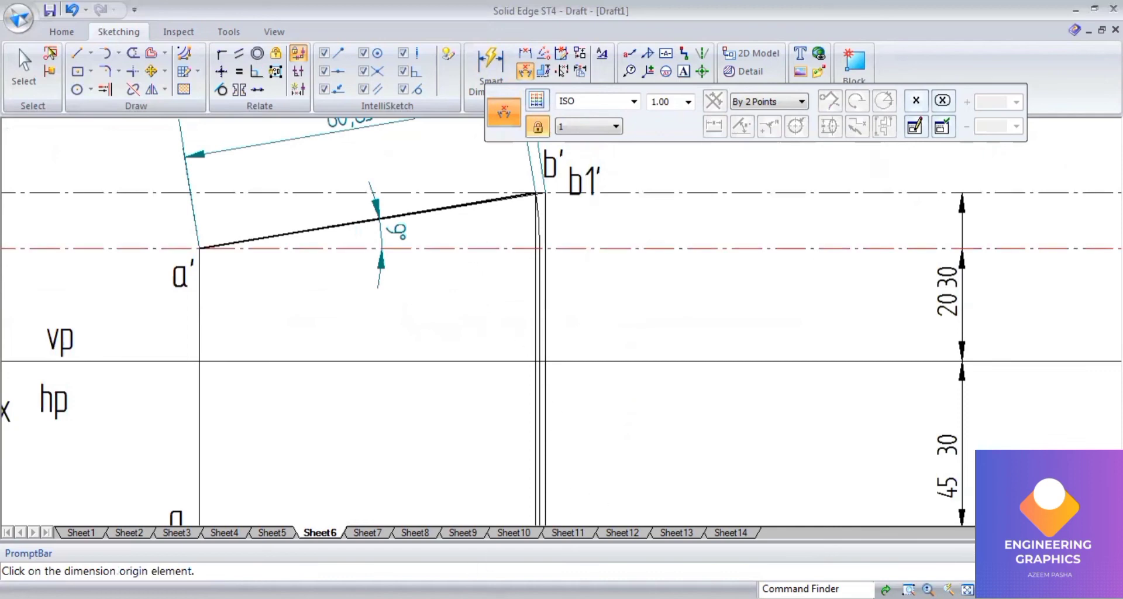
key("alt+Tab")
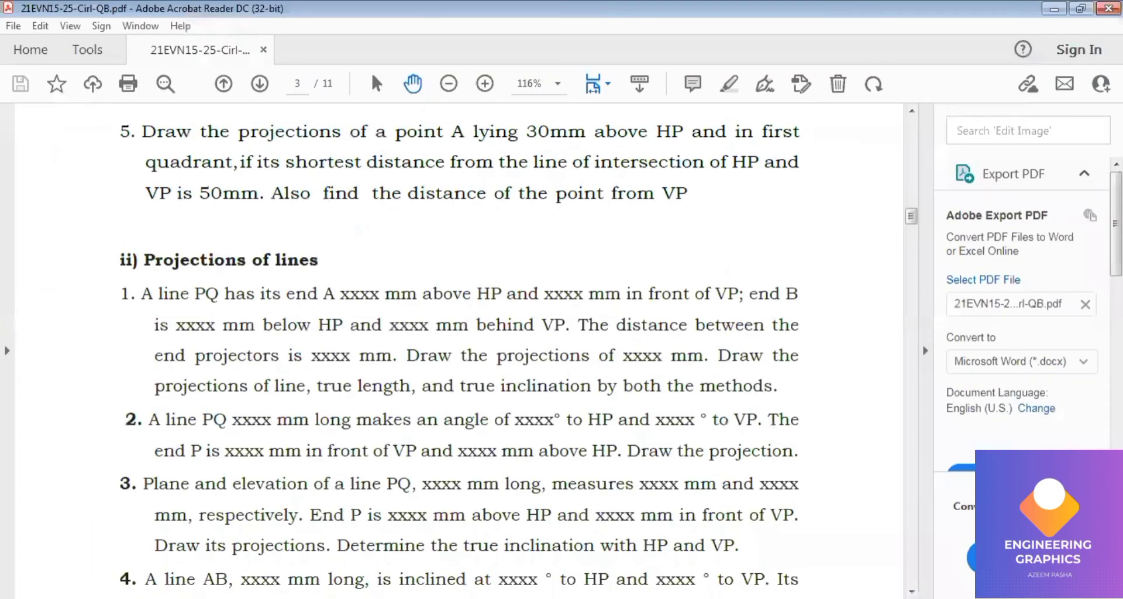
- Switch back to the Solid Edge draft
key("alt+Tab")
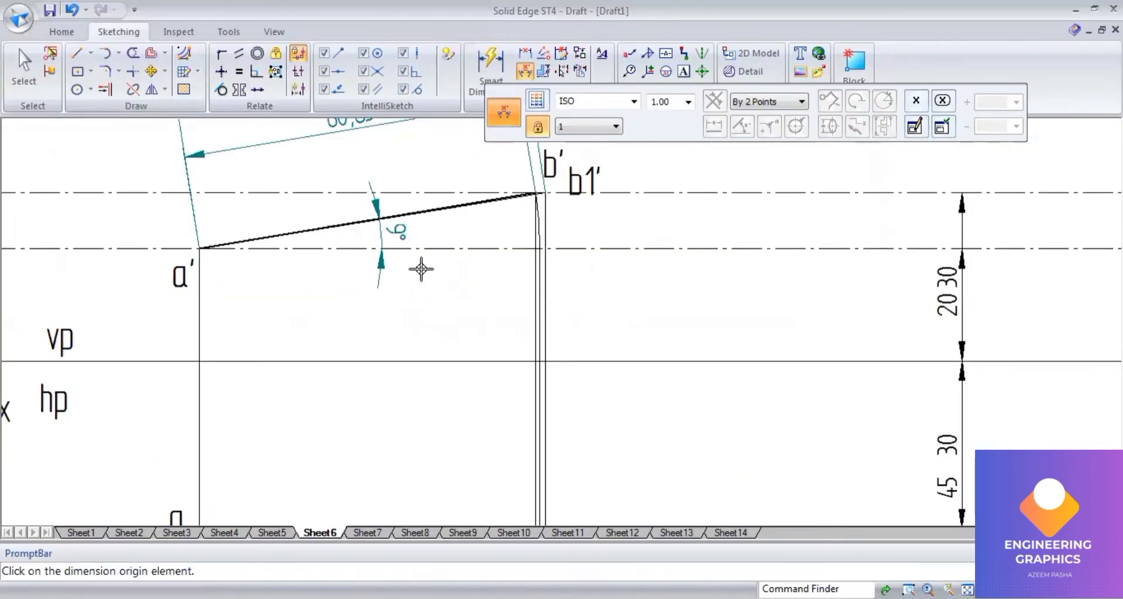
- Try to add an angle dimension between the thin line a'b1' and the horizontal line through a', near the b' end
scroll(421, 268, "up", 5)
scroll(326, 225, "up", 2)
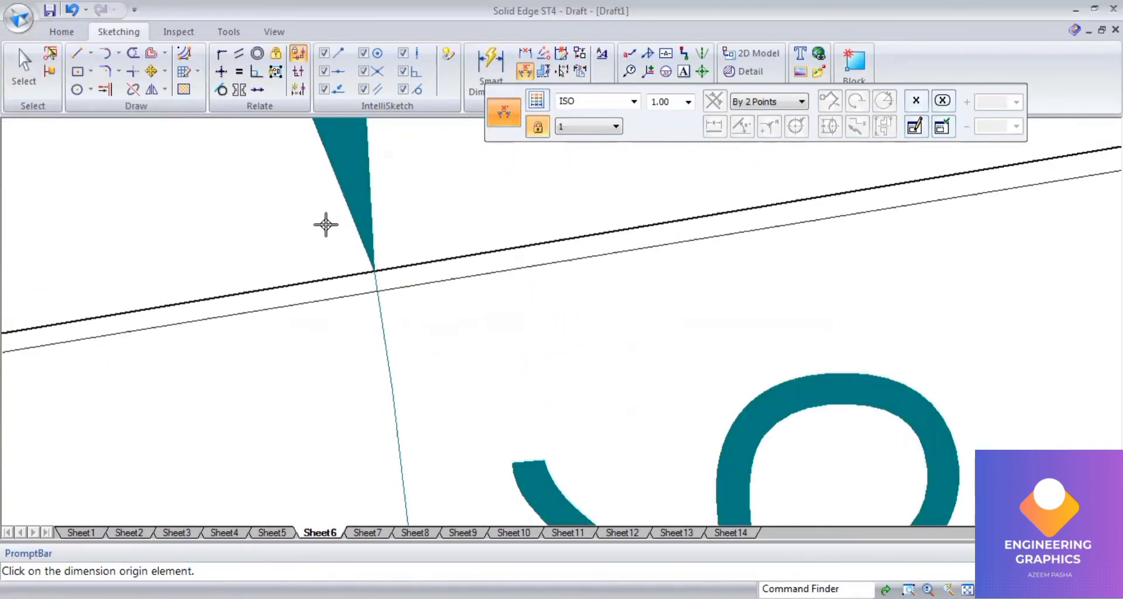
scroll(325, 226, "down", 2)
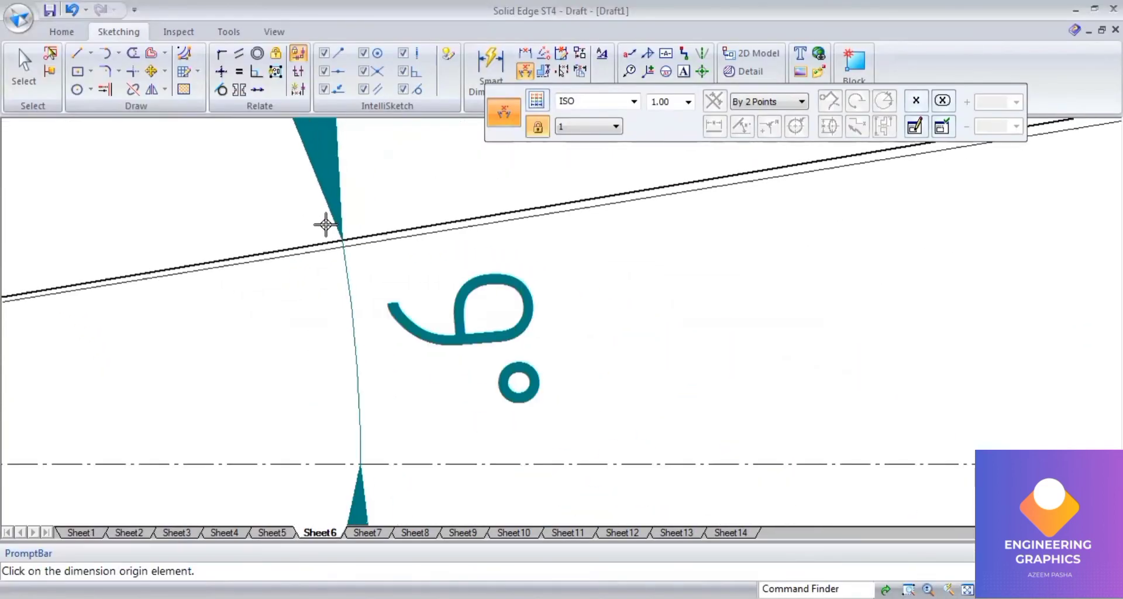
left_click(520, 69)
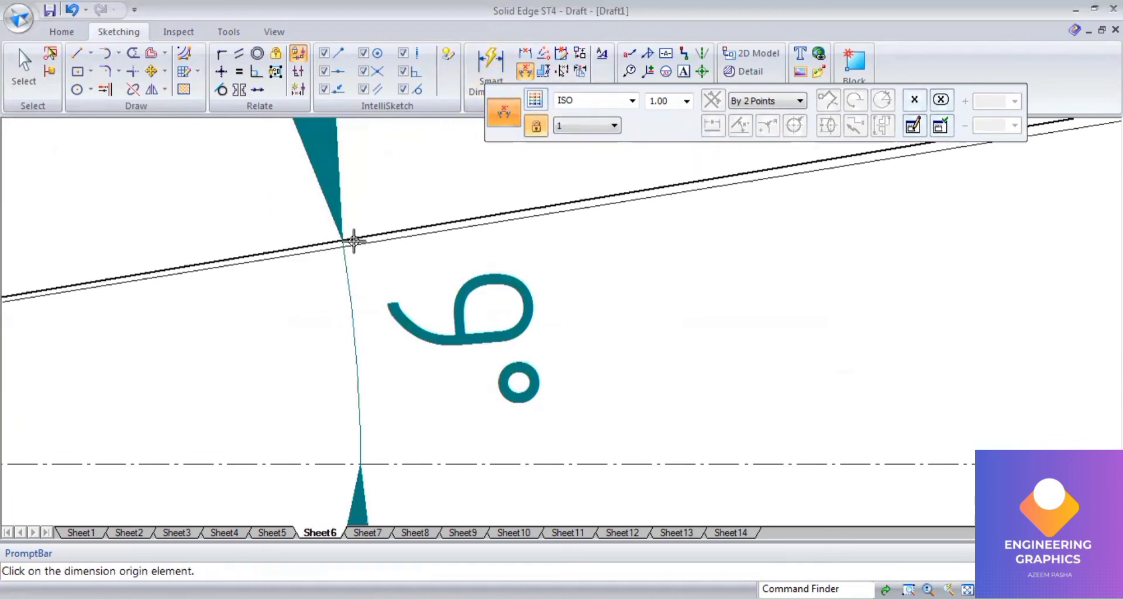
scroll(353, 240, "up", 4)
left_click(411, 250)
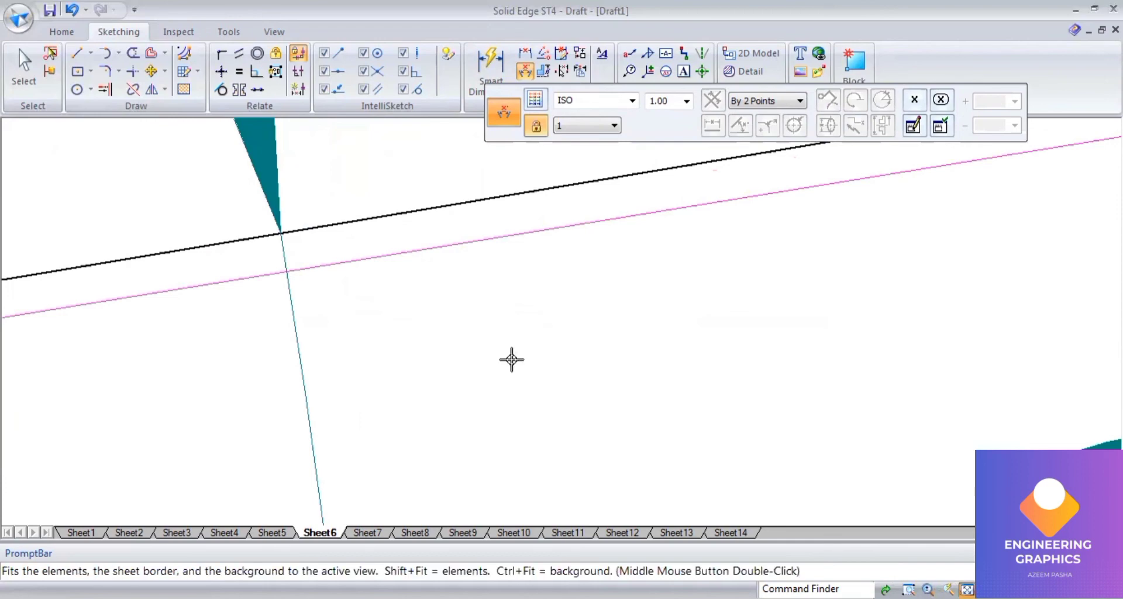
key("ctrl+f")
scroll(451, 272, "up", 4)
left_click(466, 276)
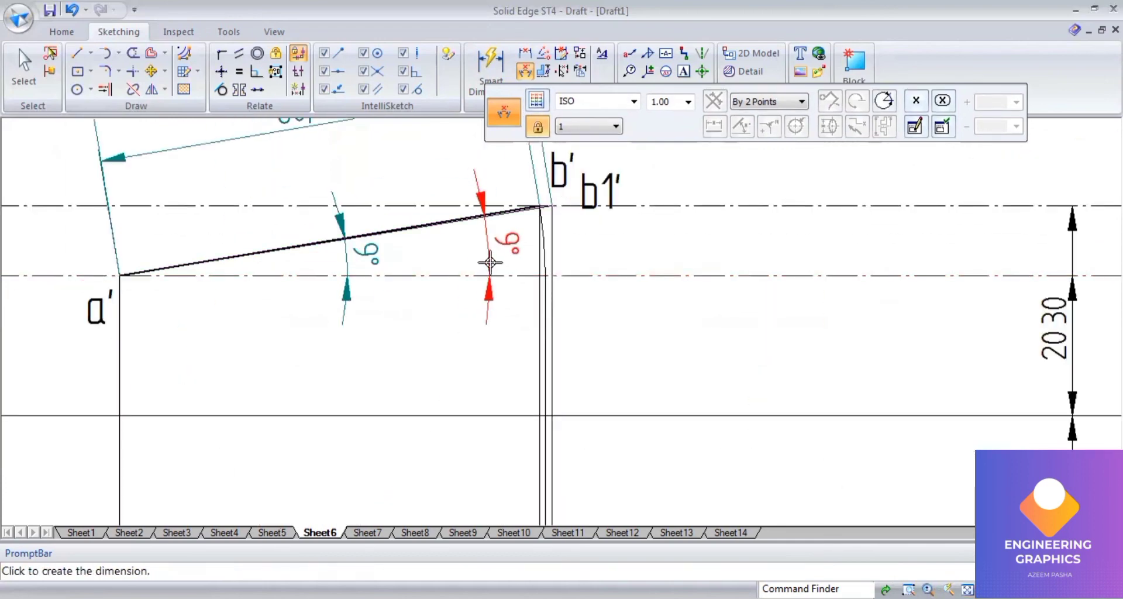
right_click(490, 261)
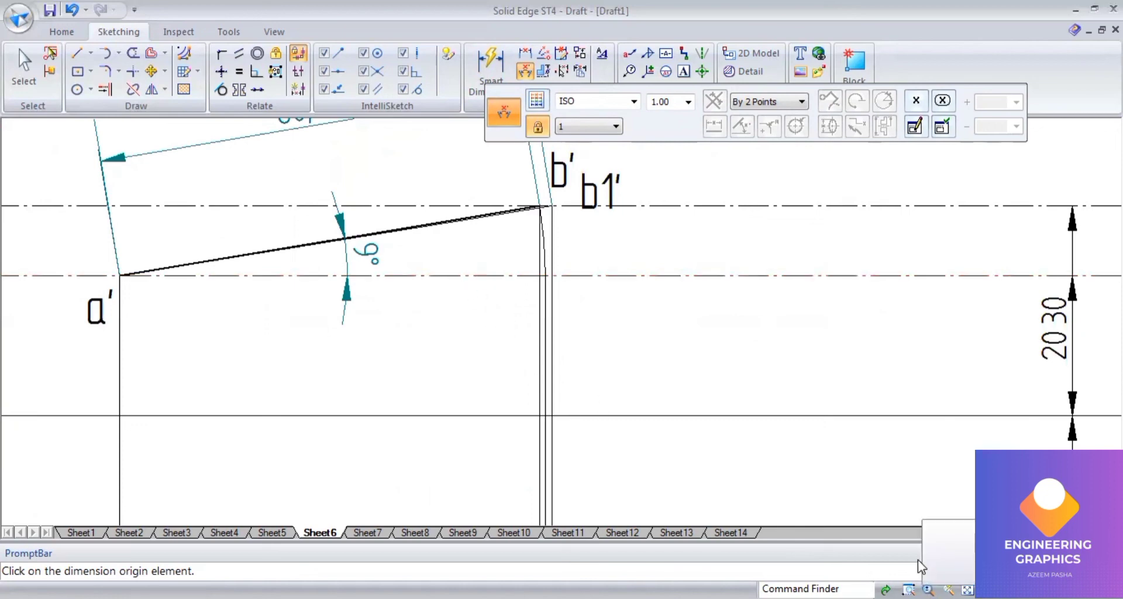
- Add an angle dimension between the thin line from a to b2 and the horizontal line through a, near the b2 end
key("ctrl+f")
scroll(469, 387, "up", 2)
scroll(468, 387, "up", 4)
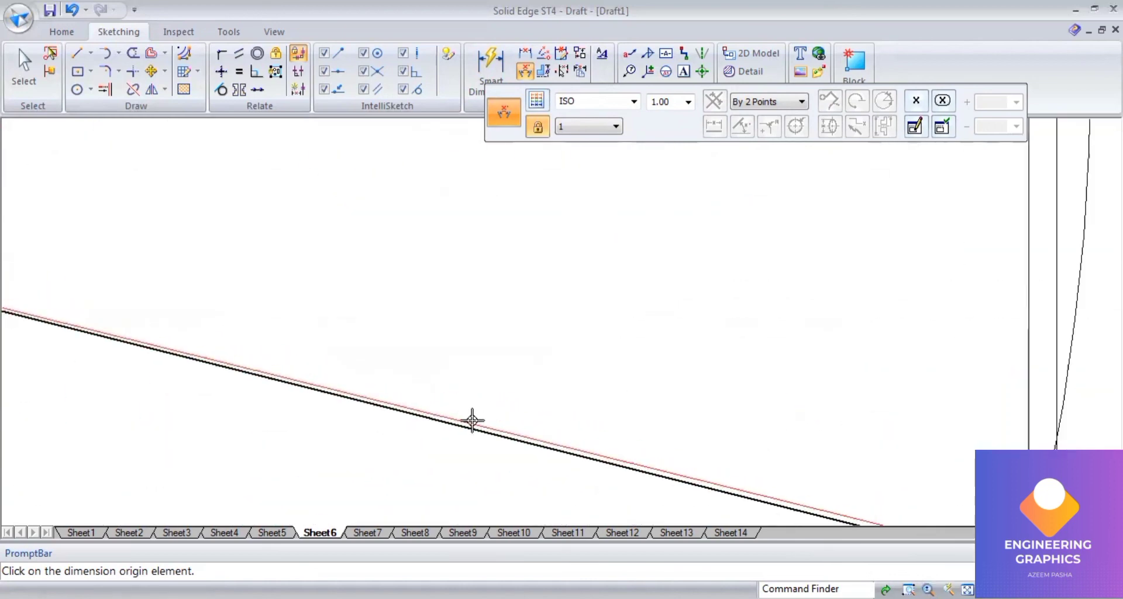
left_click(497, 425)
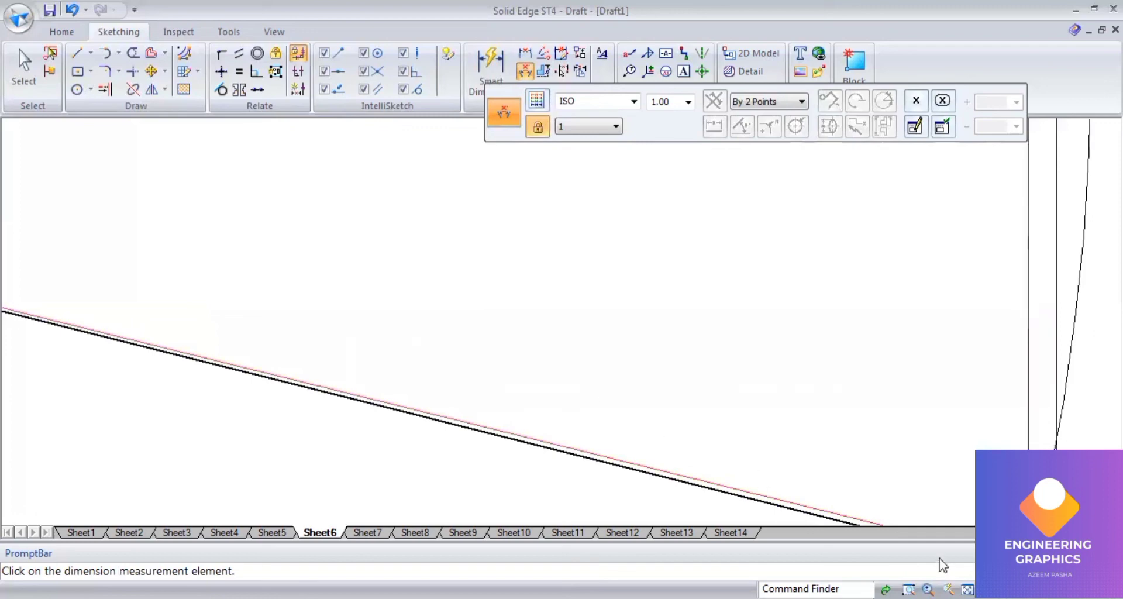
scroll(416, 330, "down", 4)
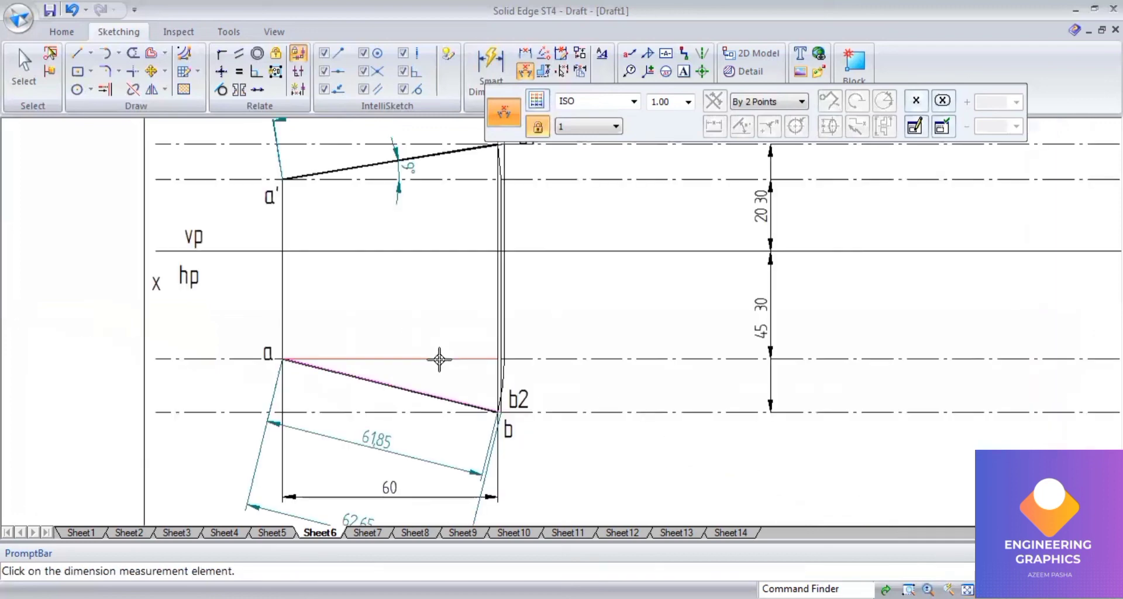
scroll(595, 423, "up", 2)
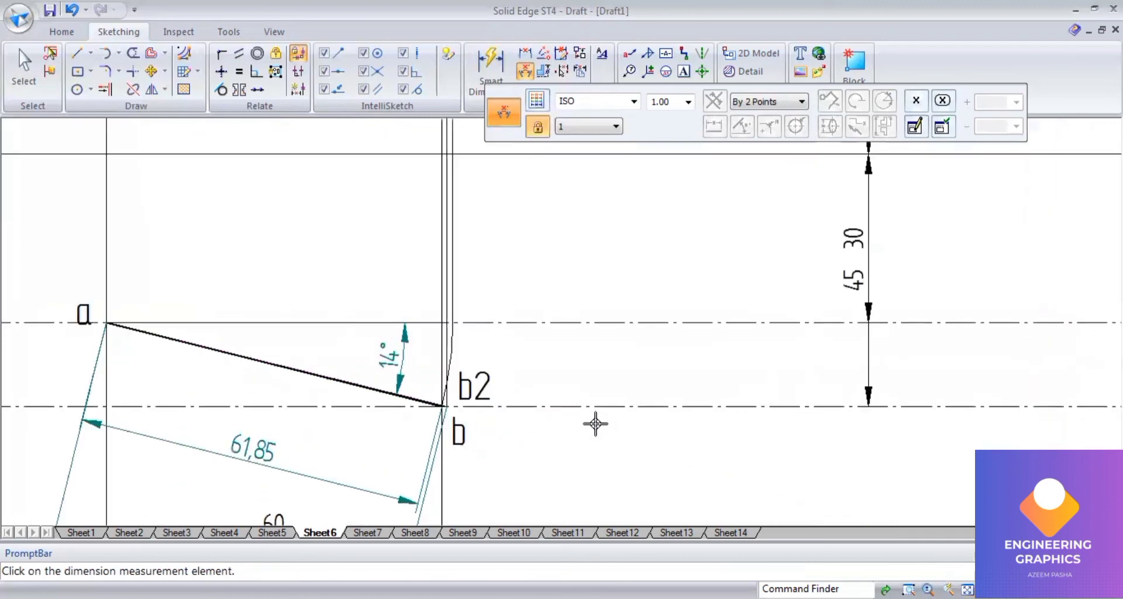
scroll(594, 422, "down", 2)
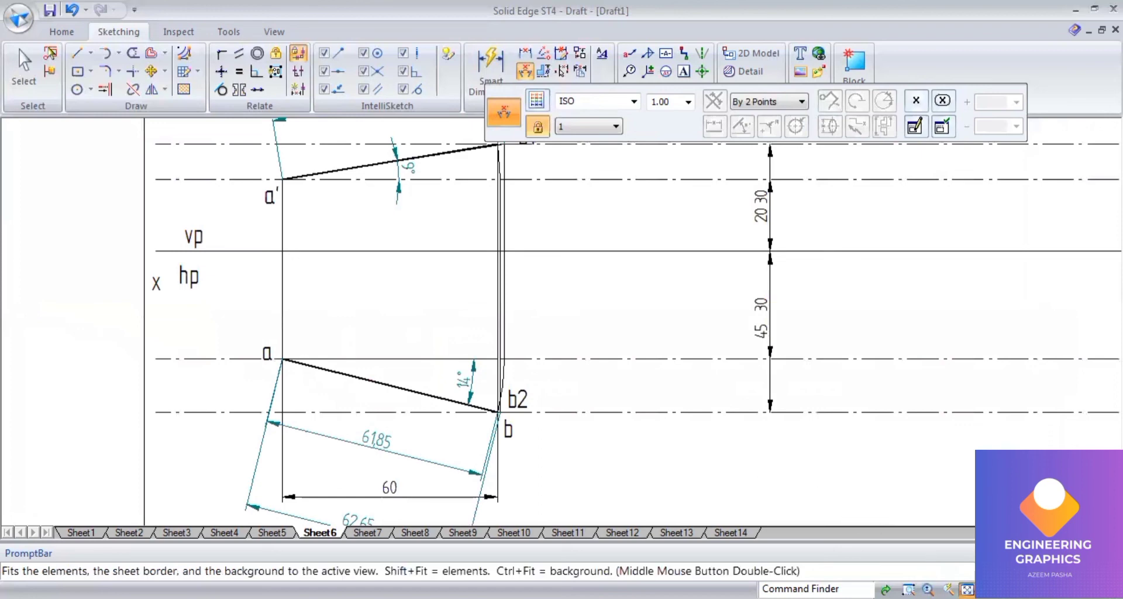
- Add the text note "True length is 62.65" below the 45 and 30 dimensions, beside the projections
scroll(591, 435, "up", 1)
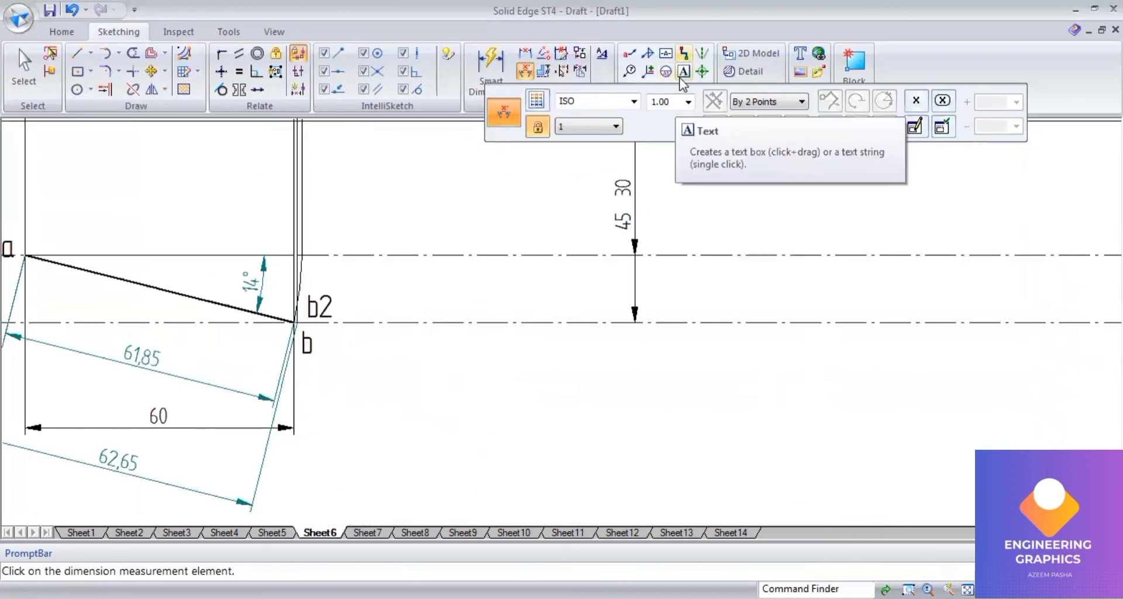
left_click(684, 72)
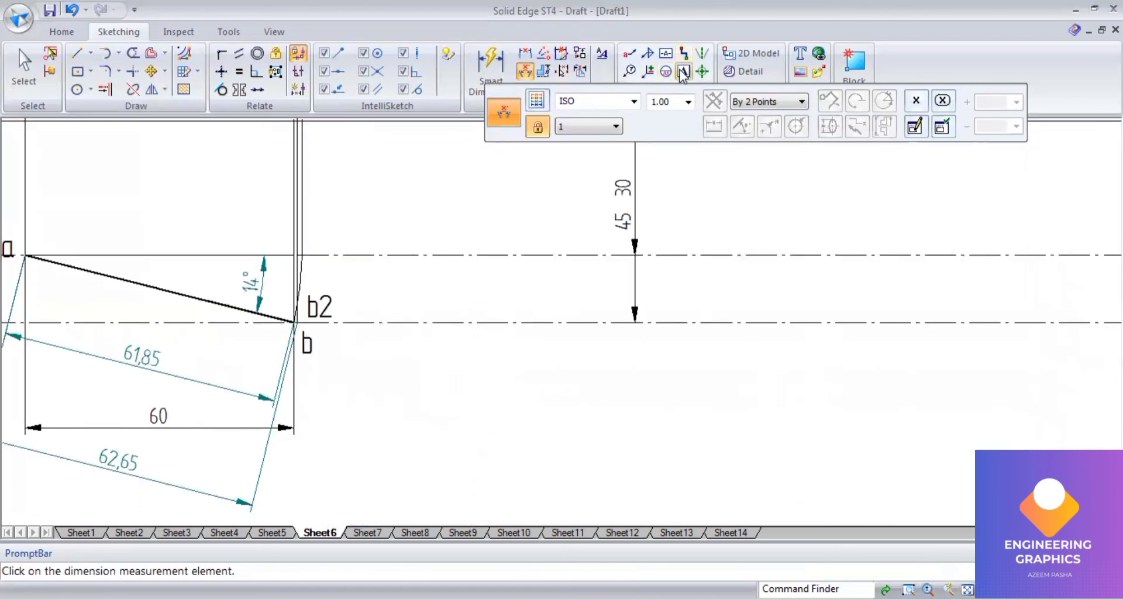
left_click(644, 364)
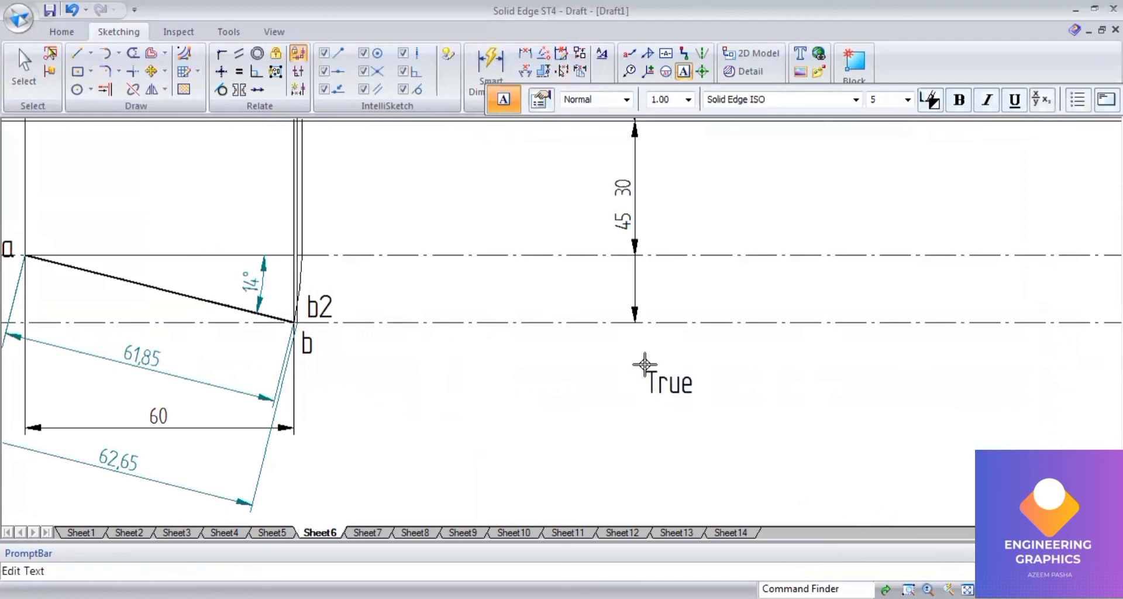
type("True length")
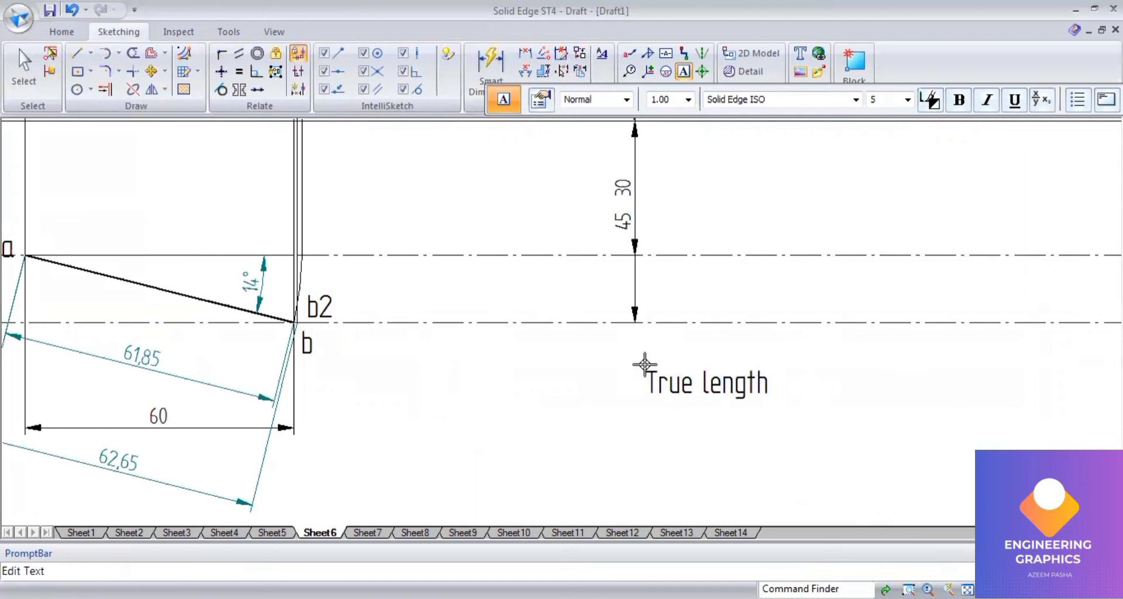
type(" is 62.")
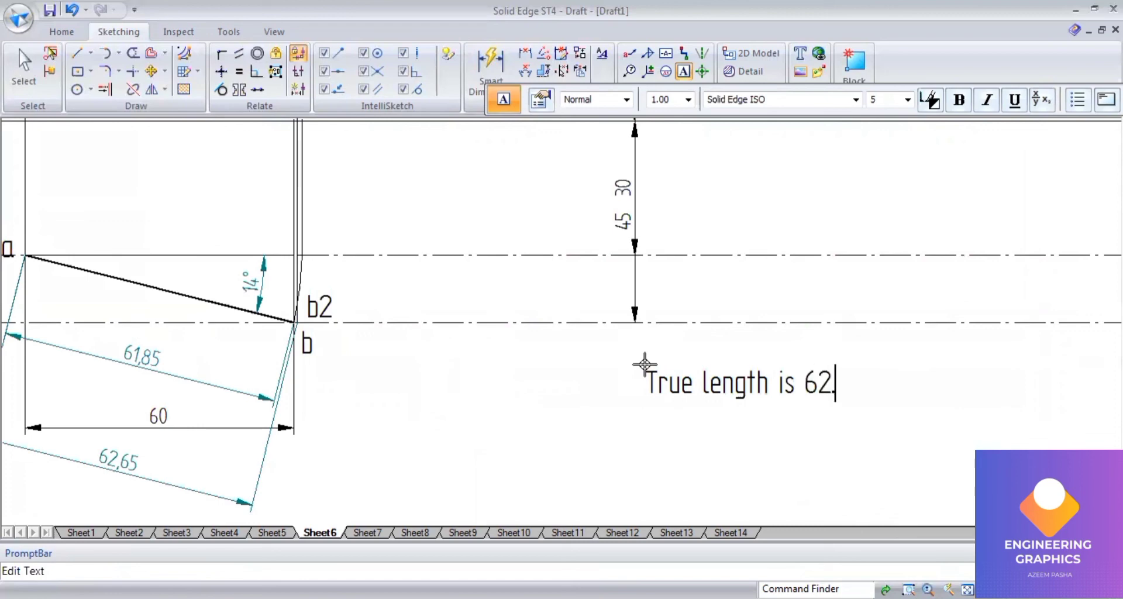
type("65")
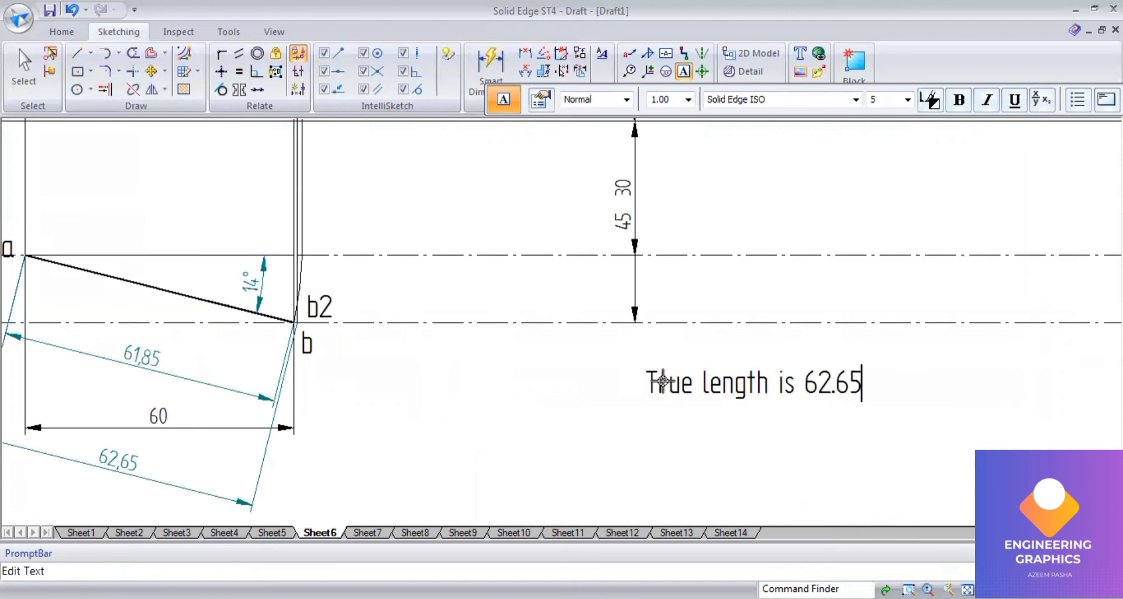
- Add the text note "True angles 9degree and 14degree" directly under the true length note
left_click(653, 417)
type("True a")
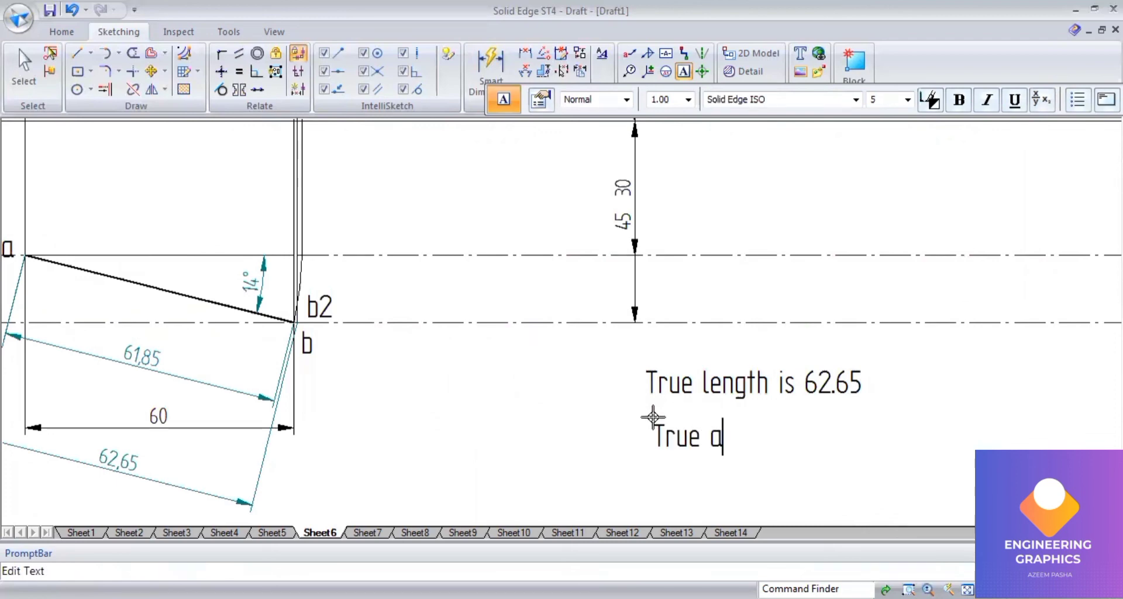
type("ngles")
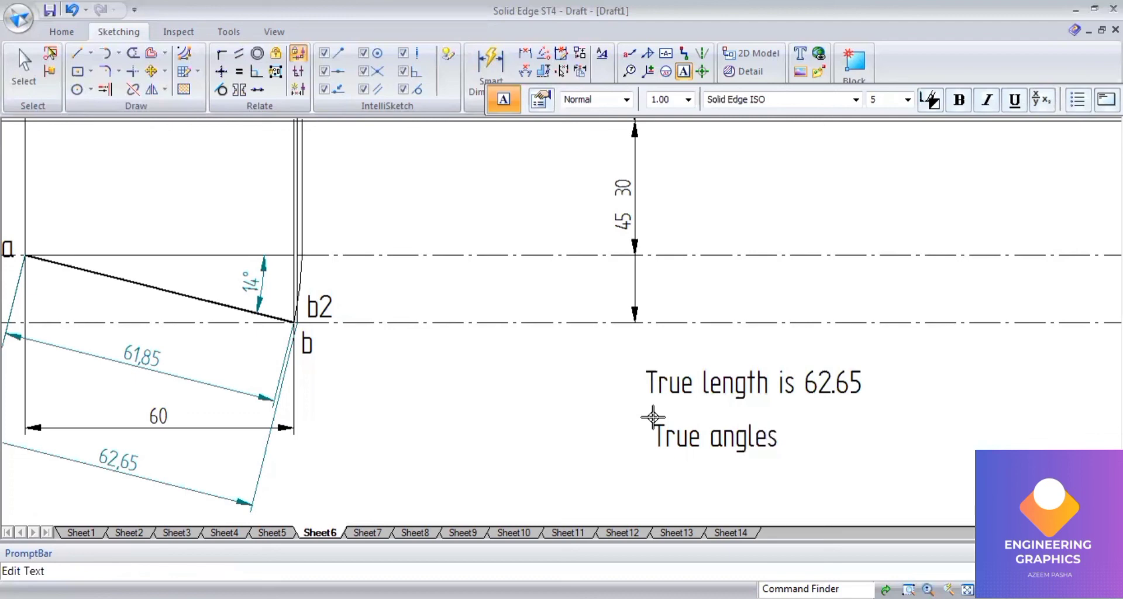
type(" 9degree and 14")
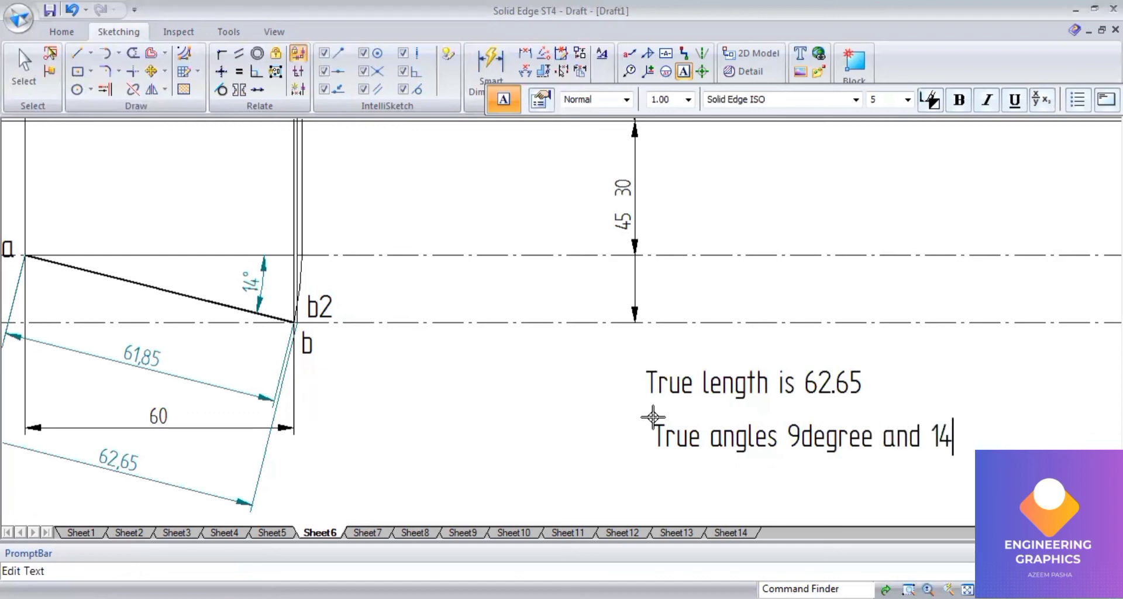
type("deg")
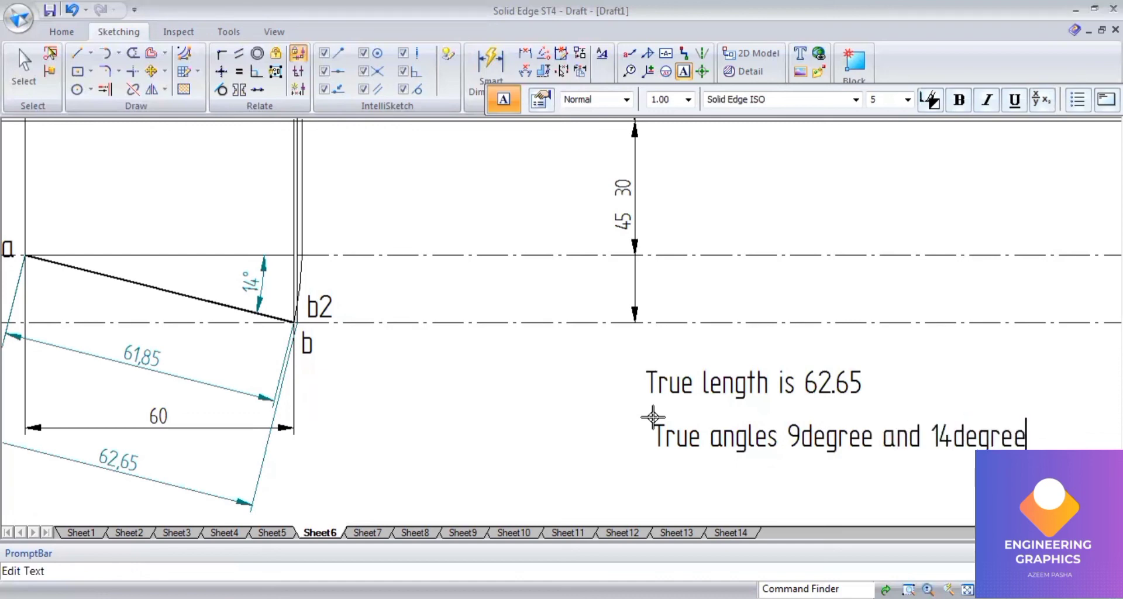
type("ree")
scroll(649, 410, "down", 3)
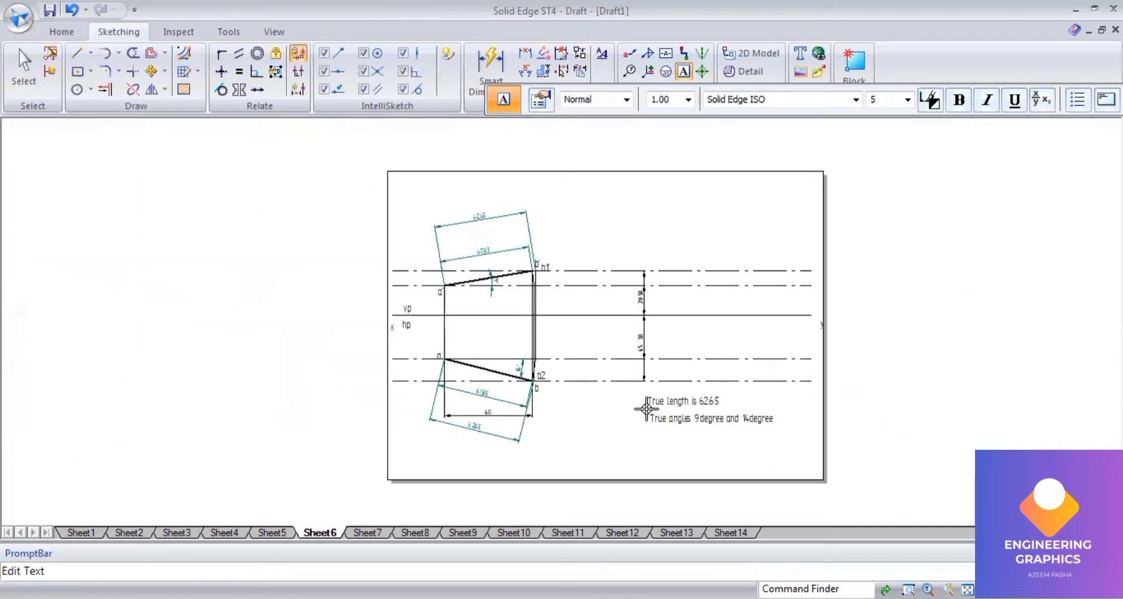
scroll(534, 416, "up", 1)
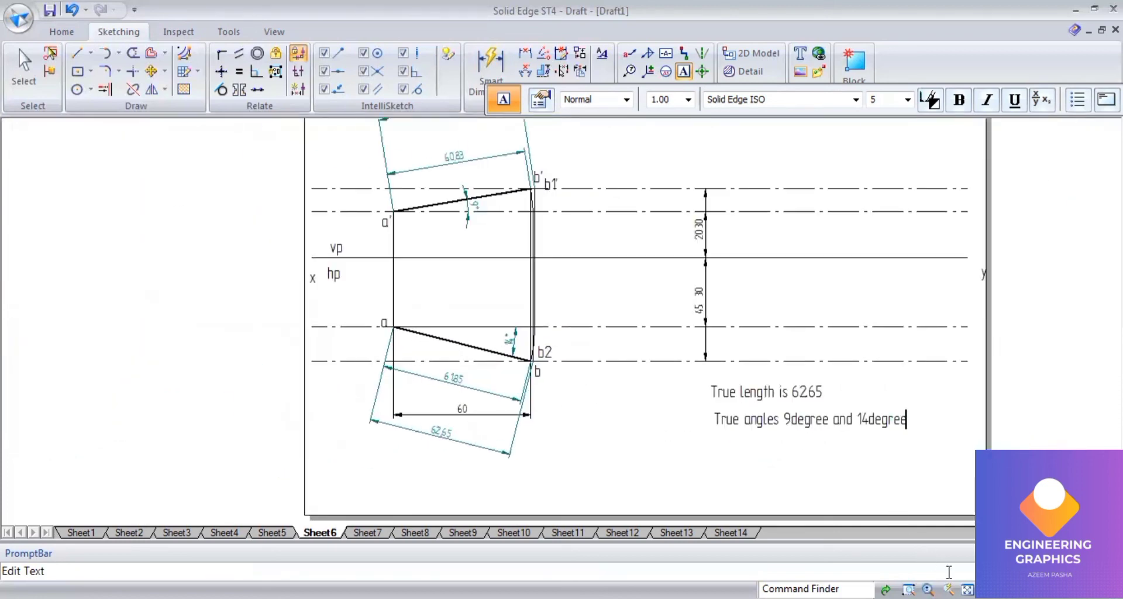
left_click(777, 460)
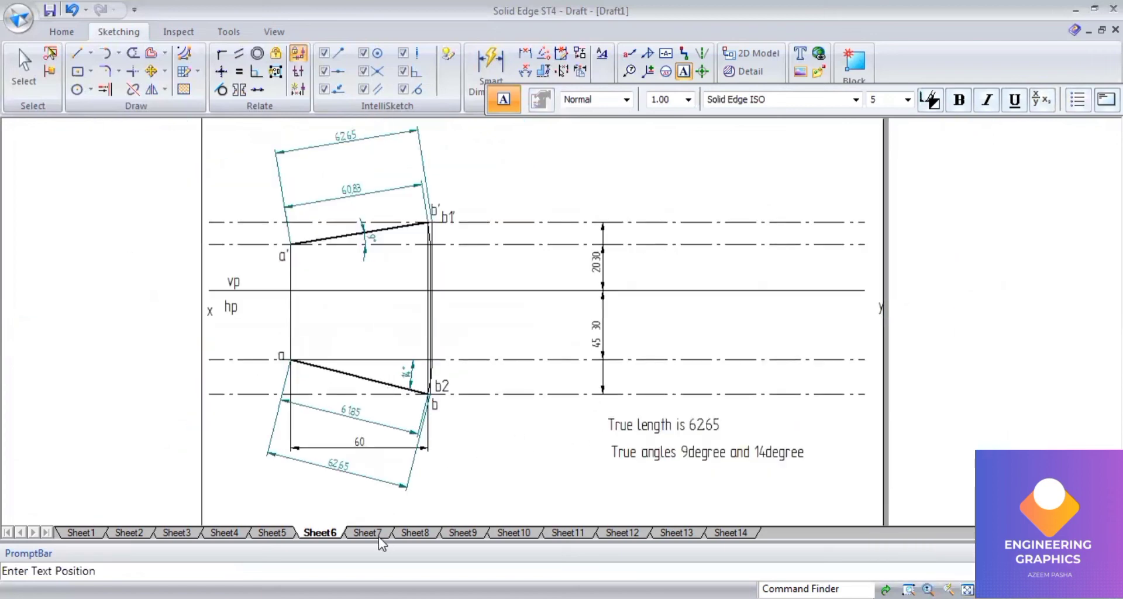